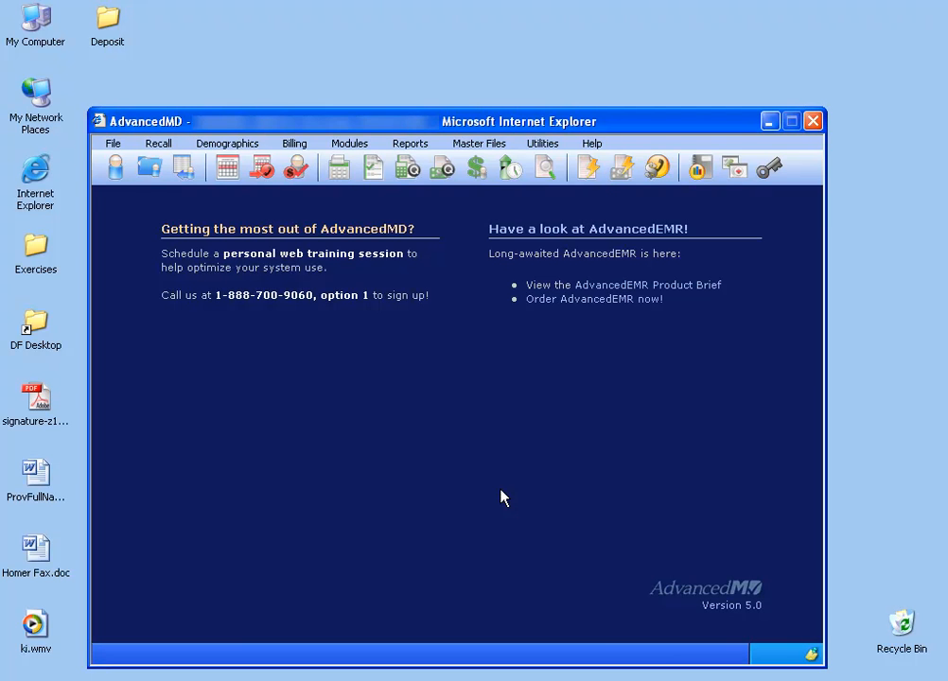
Open the procedure charge codes master file and load code 10022, FNA W/IMAGE.
click(479, 143)
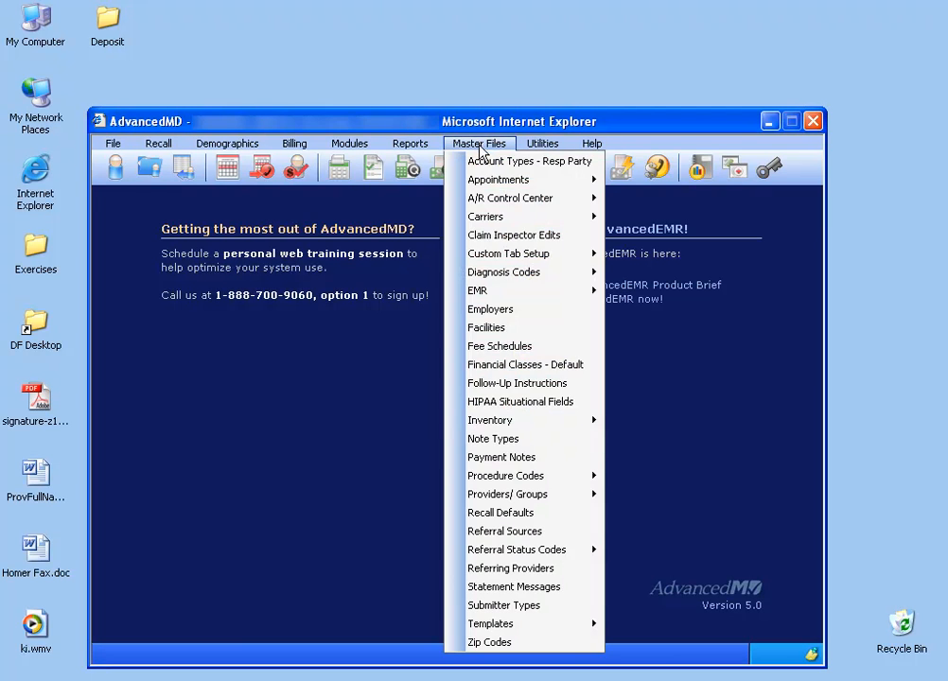
mouse_move(570, 480)
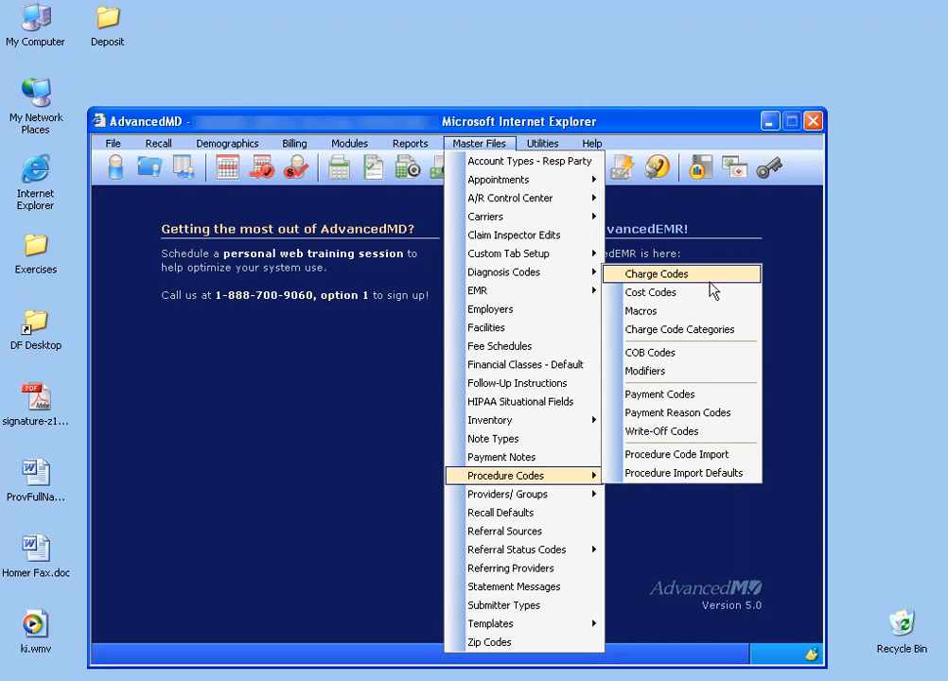
click(712, 278)
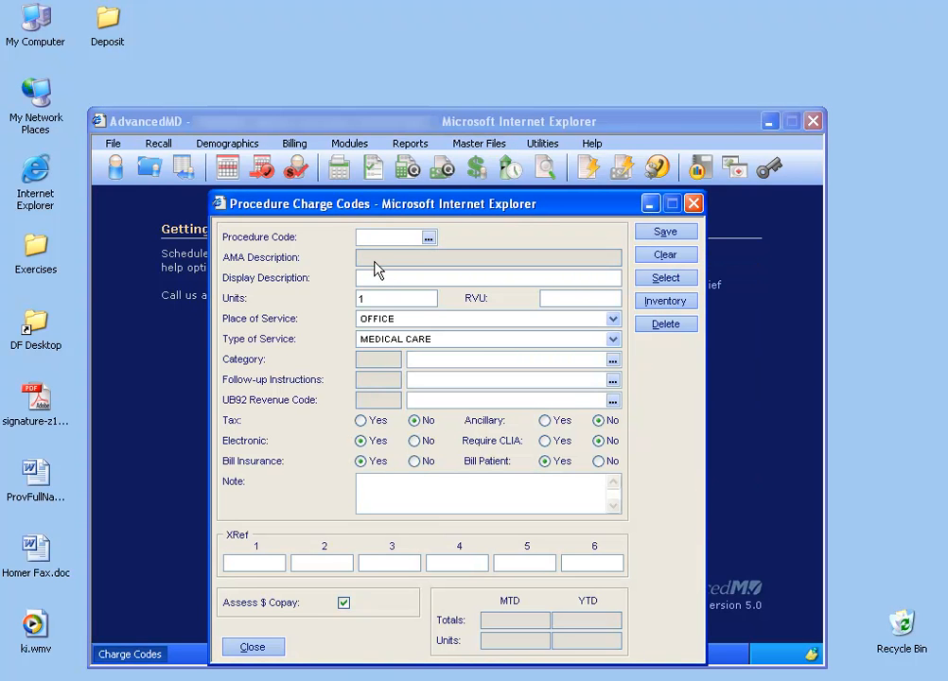
click(429, 239)
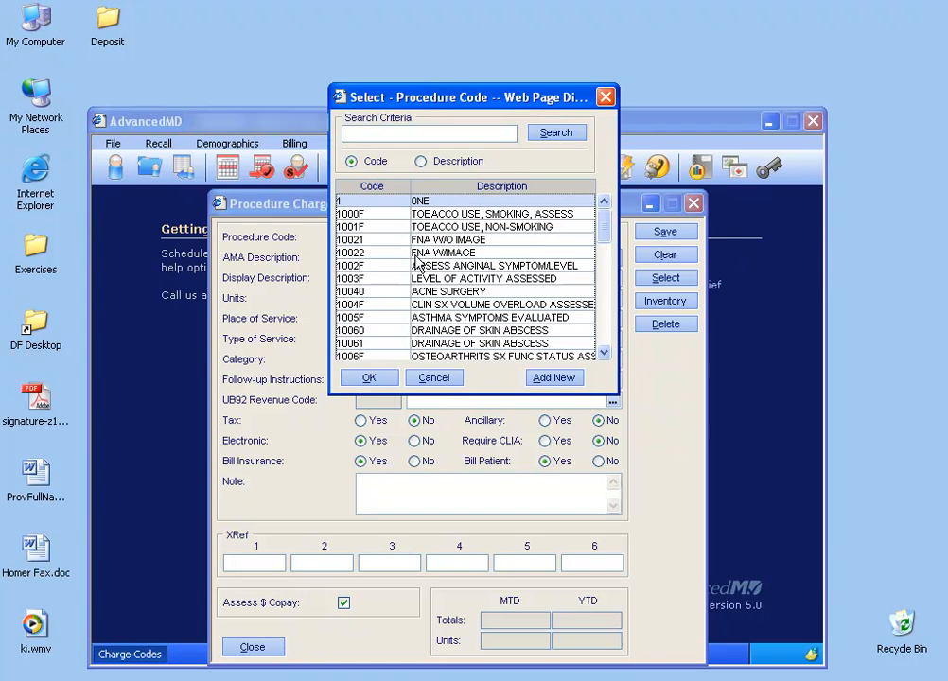
double_click(380, 255)
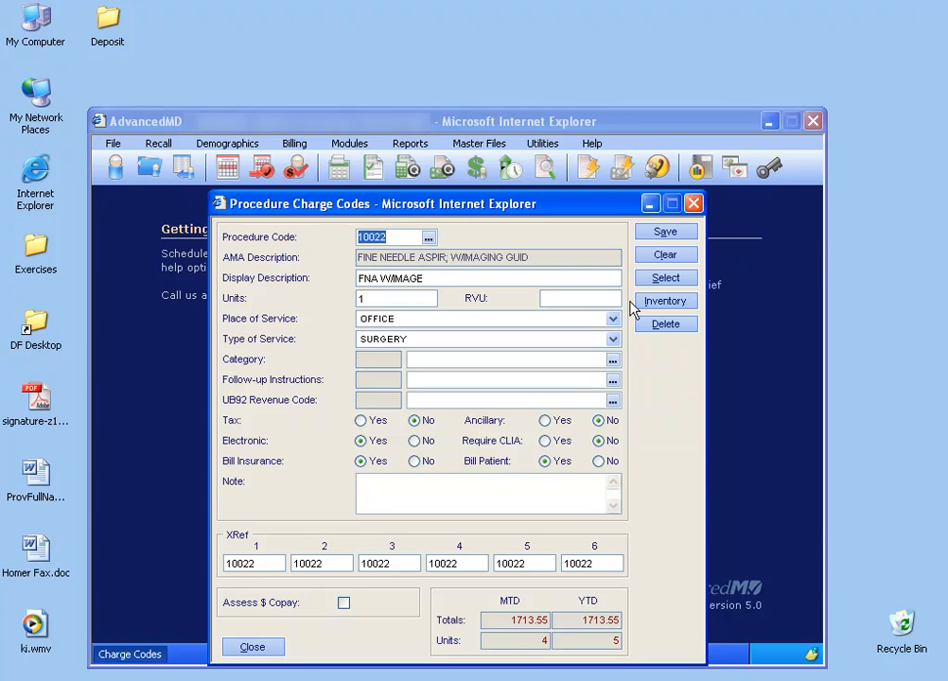
Link the SWABS inventory product from the tongue depressors vendor to procedure code 10022 with a quantity used of 5.
click(663, 303)
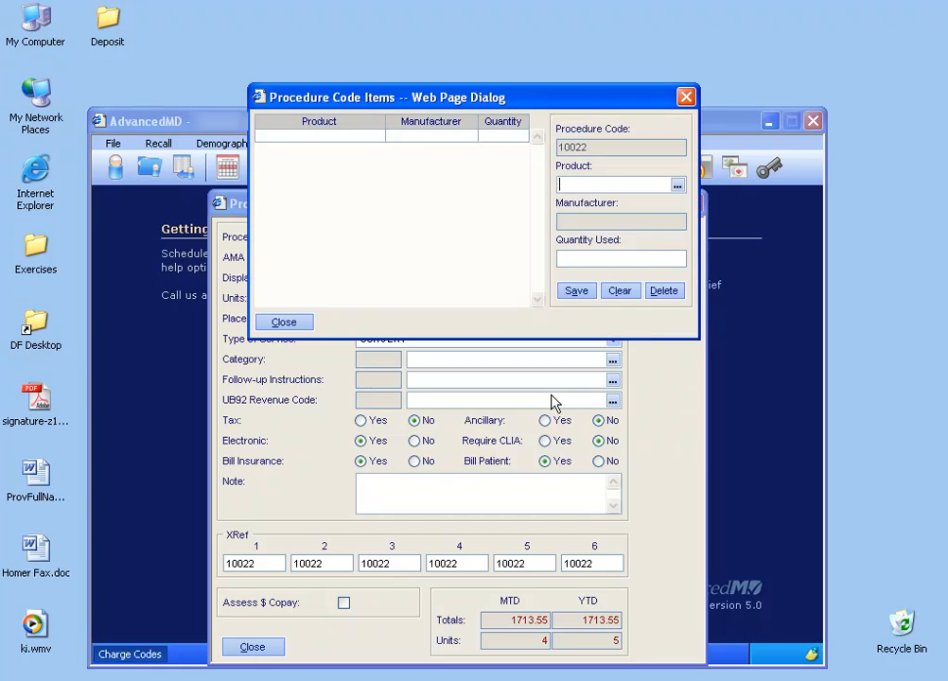
click(677, 185)
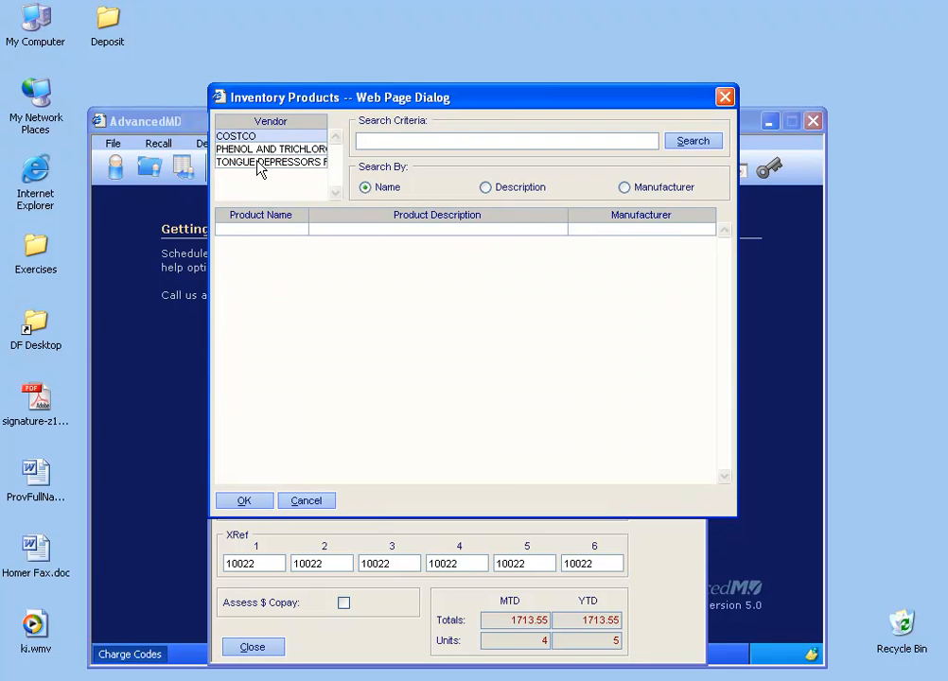
click(261, 163)
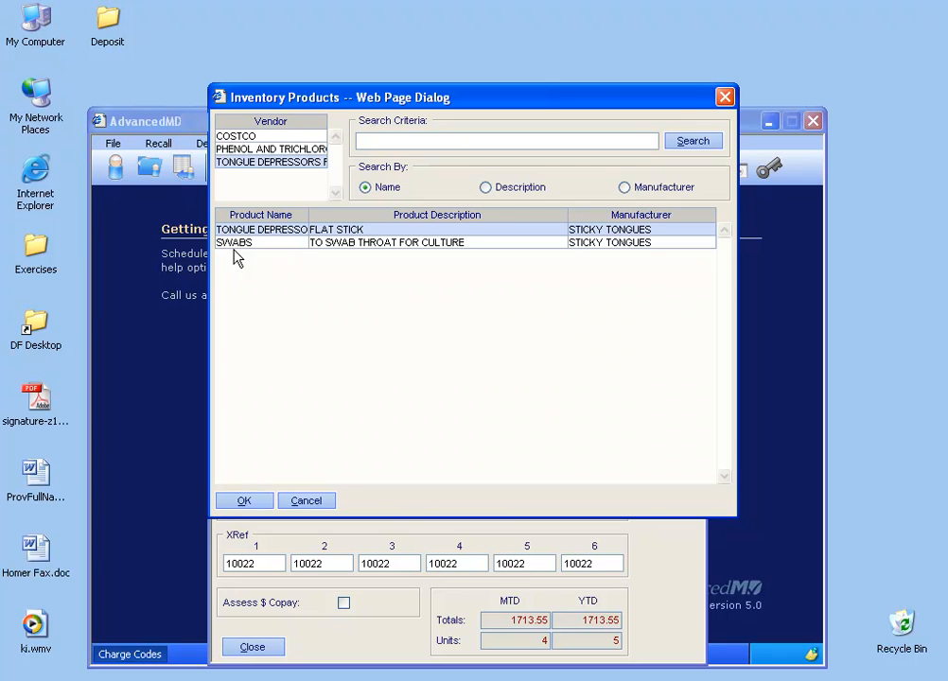
click(293, 245)
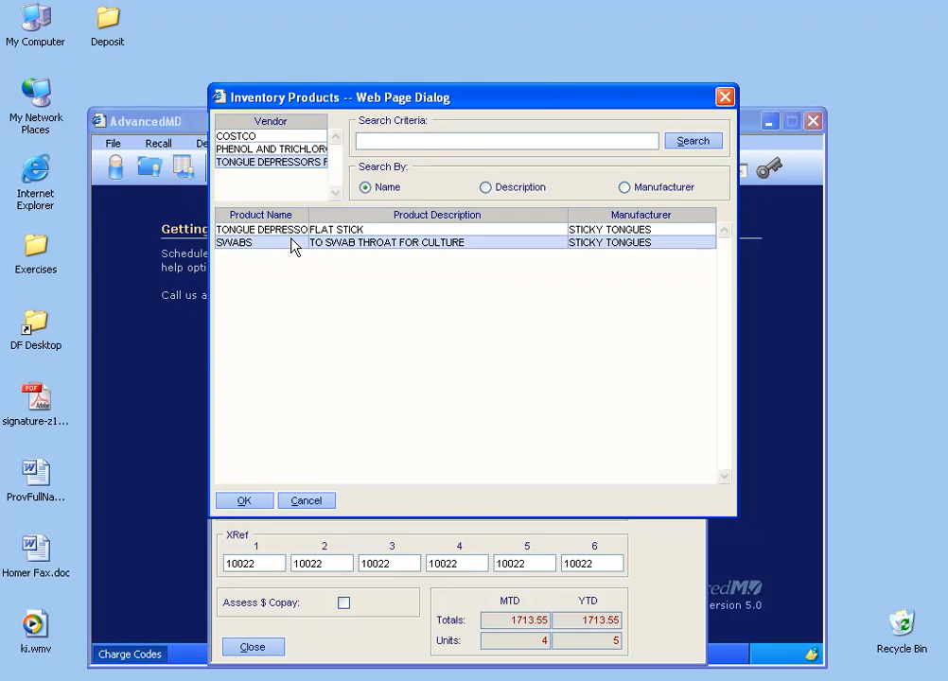
click(254, 504)
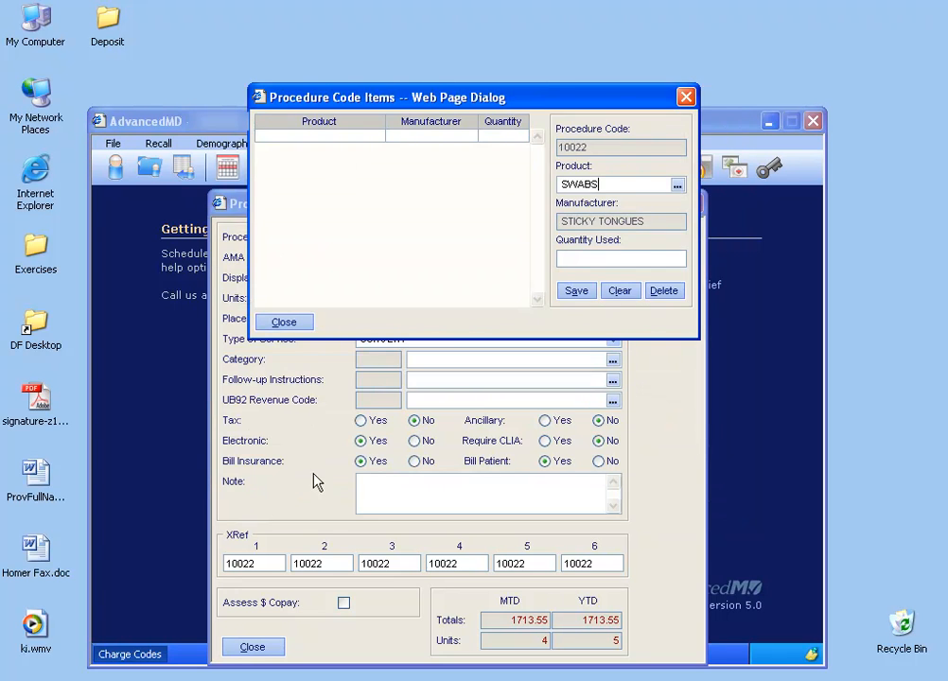
click(588, 257)
text(5)
click(577, 293)
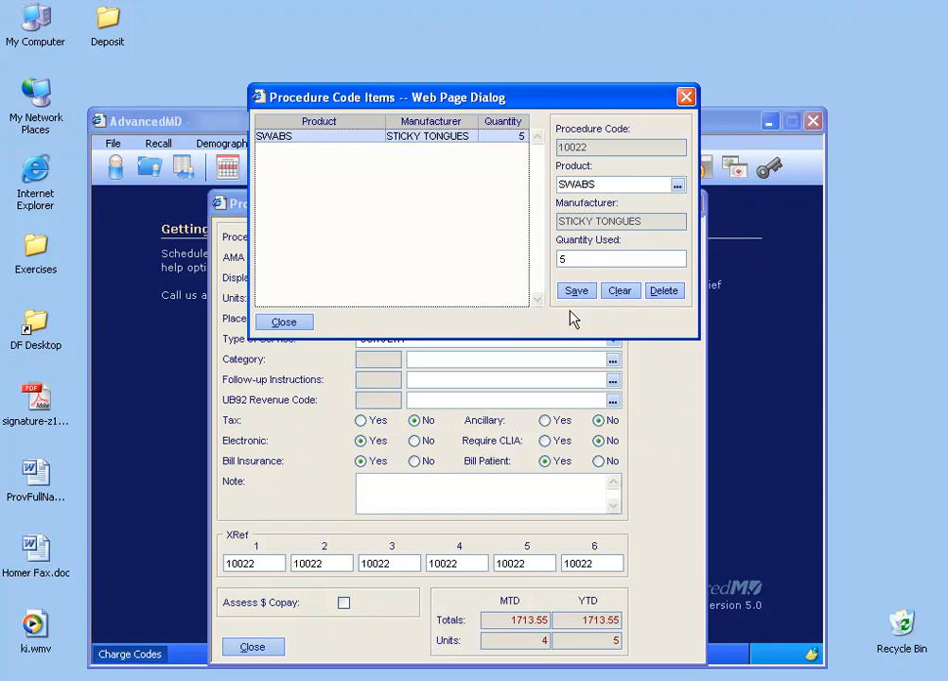
Add the FACE PEEL product with a quantity used of 1 to the procedure code's inventory items, and save the charge code.
click(677, 185)
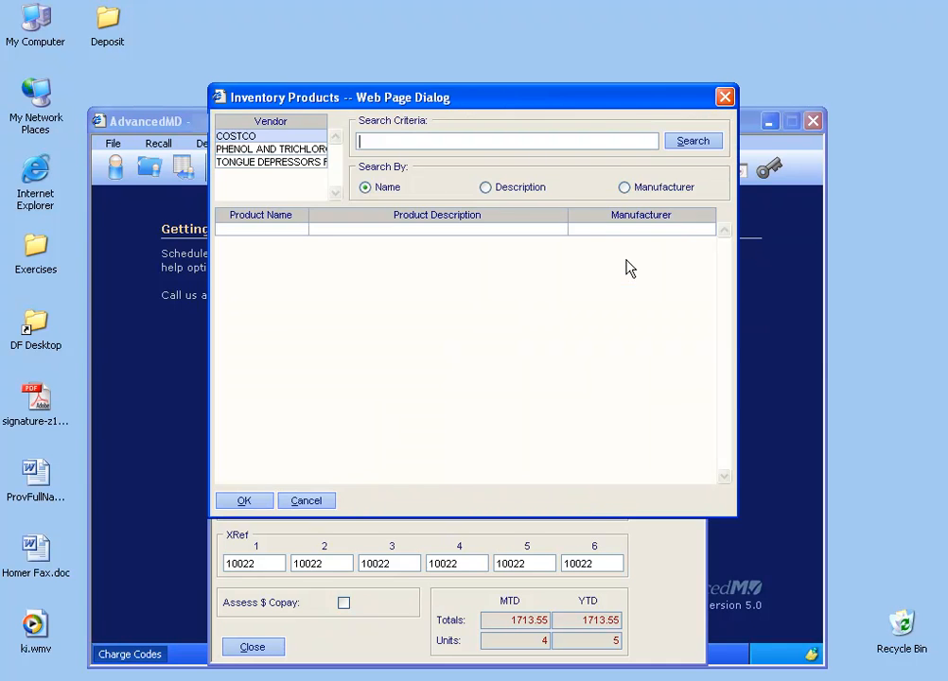
click(257, 150)
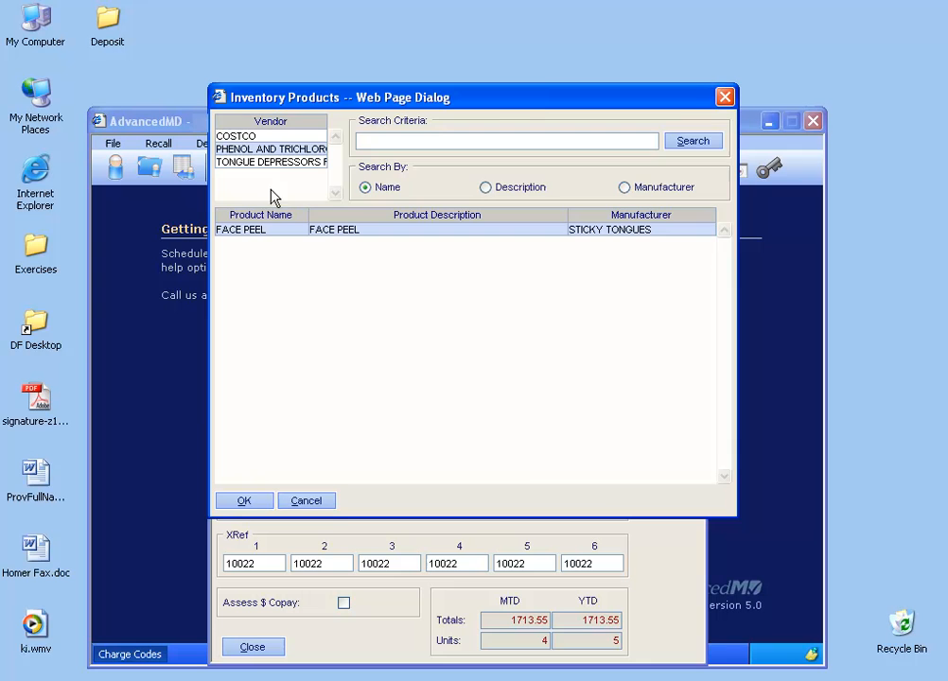
click(244, 501)
click(598, 262)
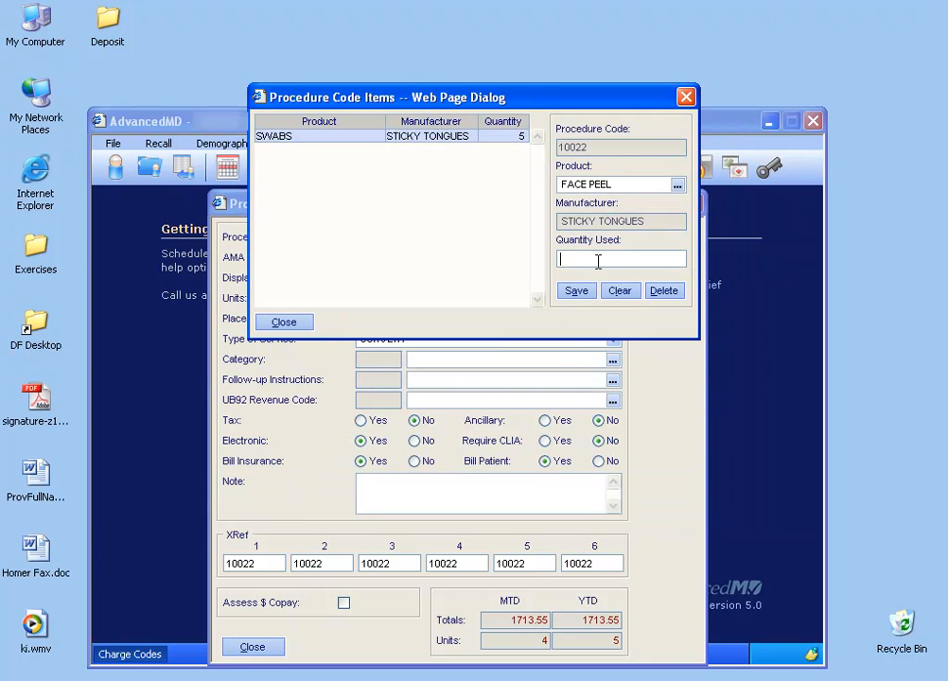
text(1)
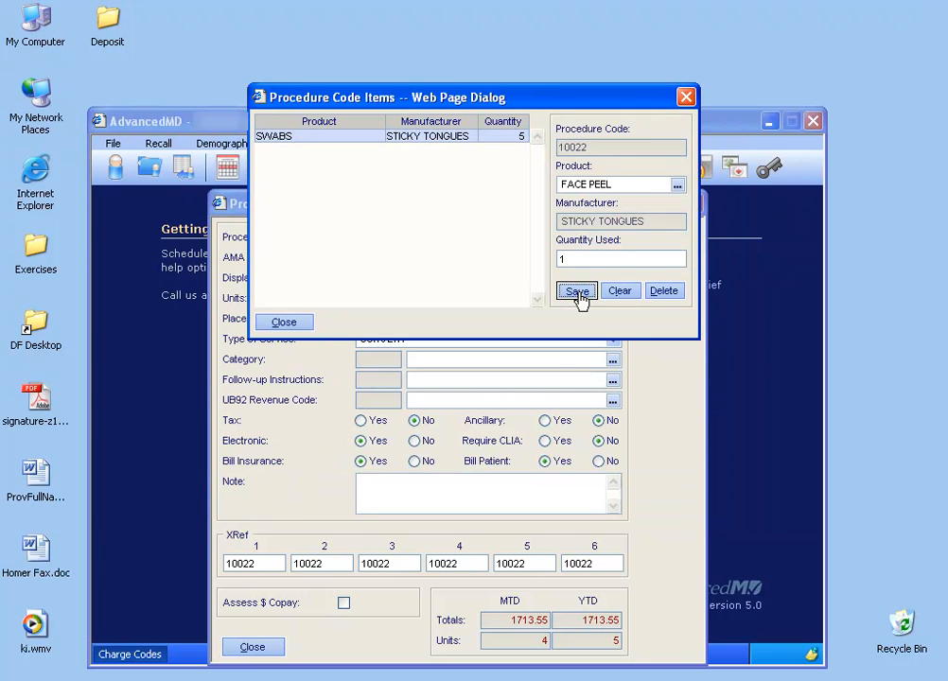
click(576, 291)
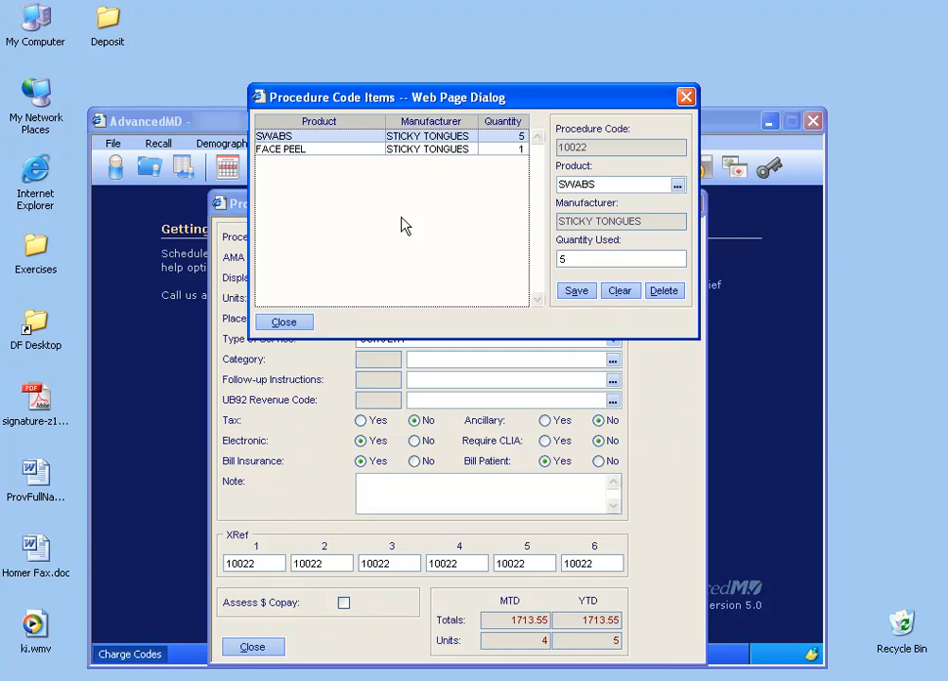
click(287, 322)
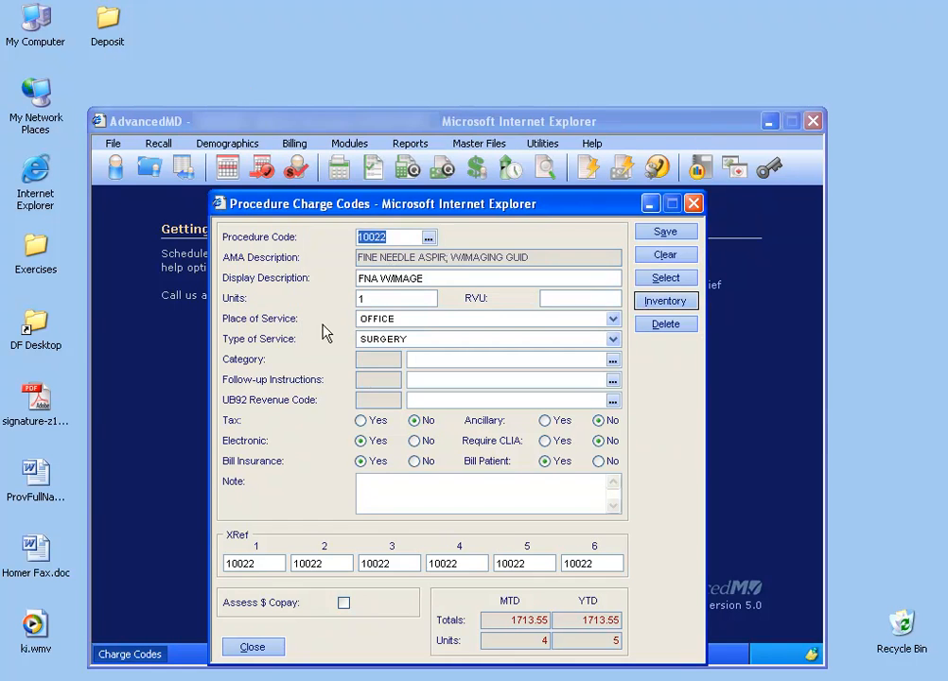
click(662, 234)
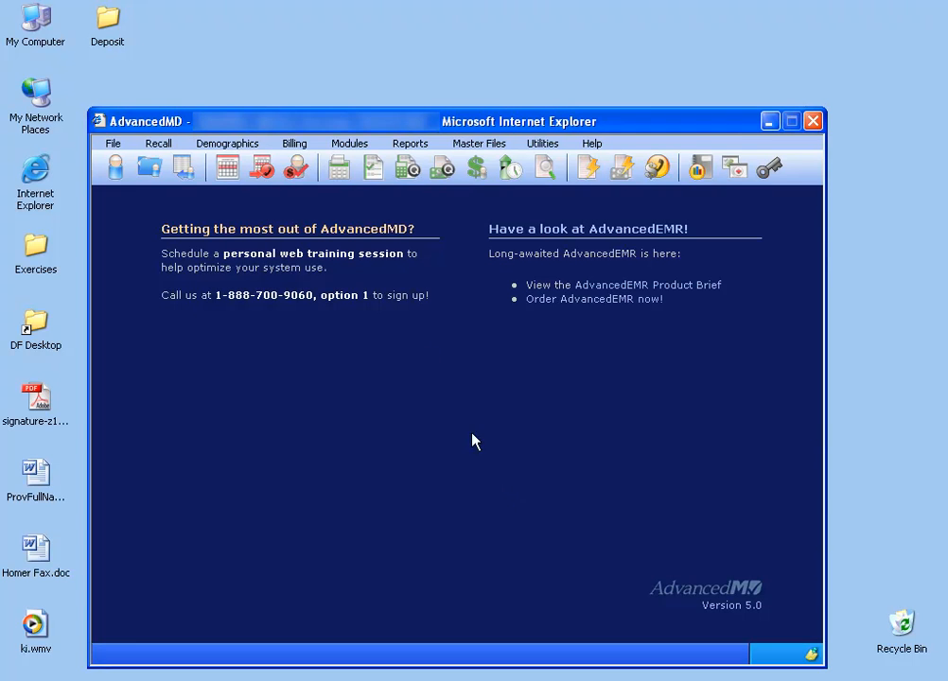
Open the main inventory and examine the SUPPLIES products' stock and reorder levels, prices, package quantities and SKUs.
click(355, 144)
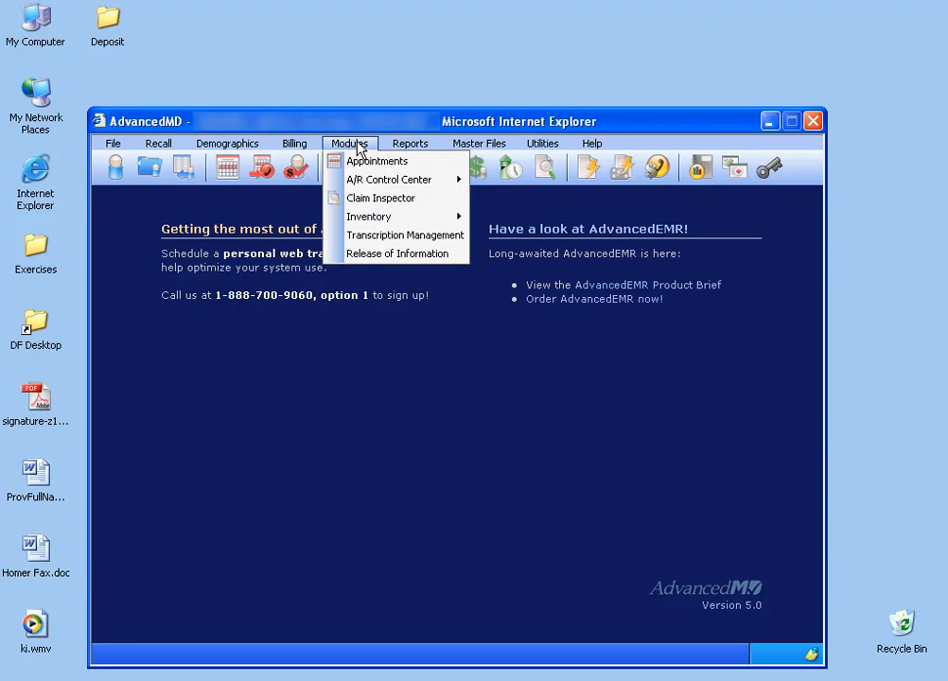
mouse_move(361, 219)
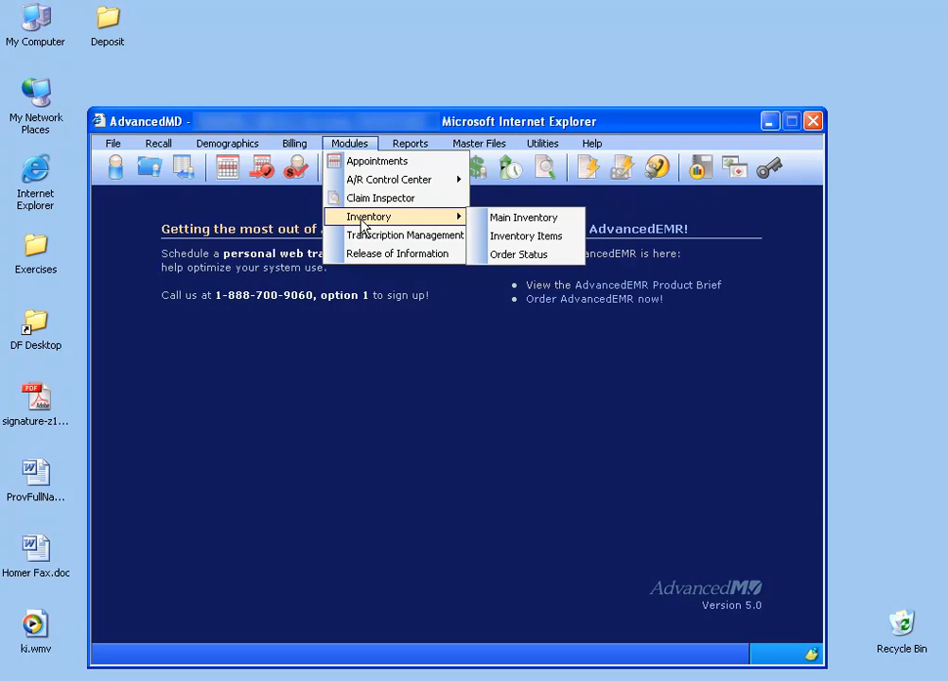
click(512, 219)
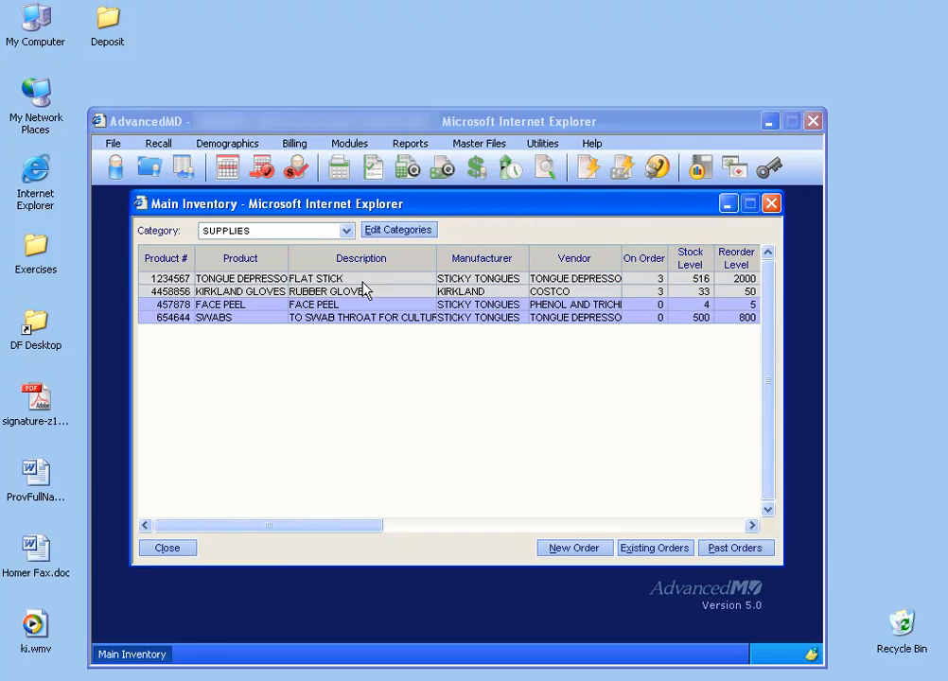
click(347, 232)
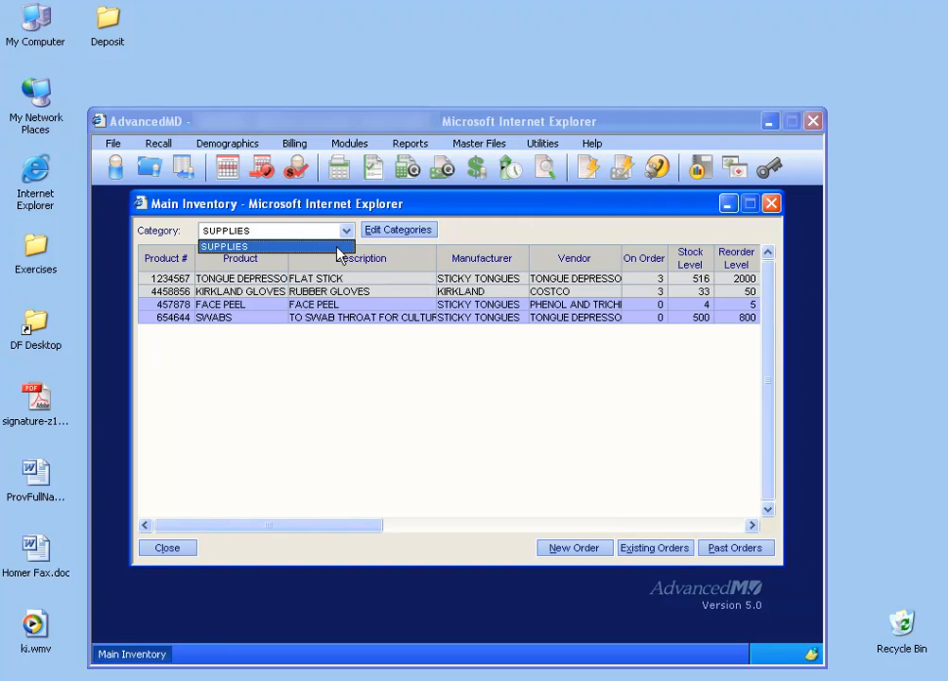
click(404, 405)
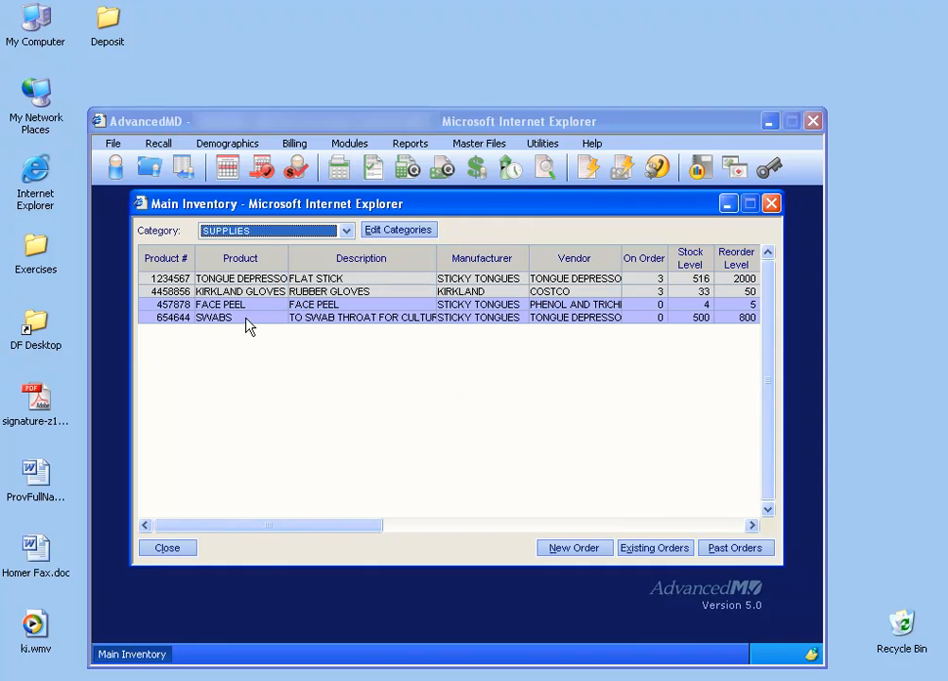
drag(300, 535, 417, 532)
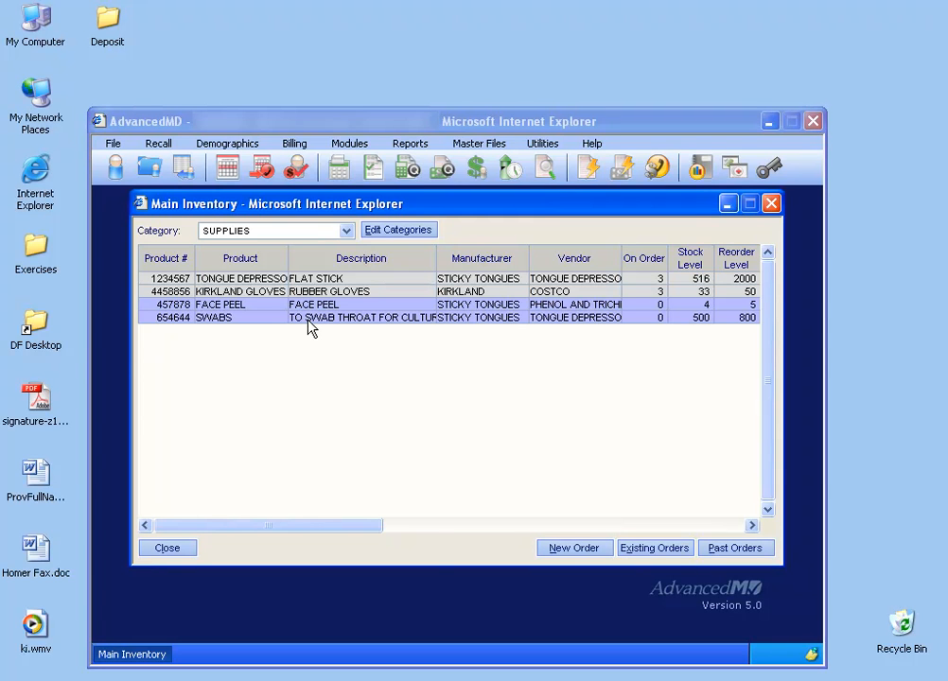
drag(324, 526, 493, 527)
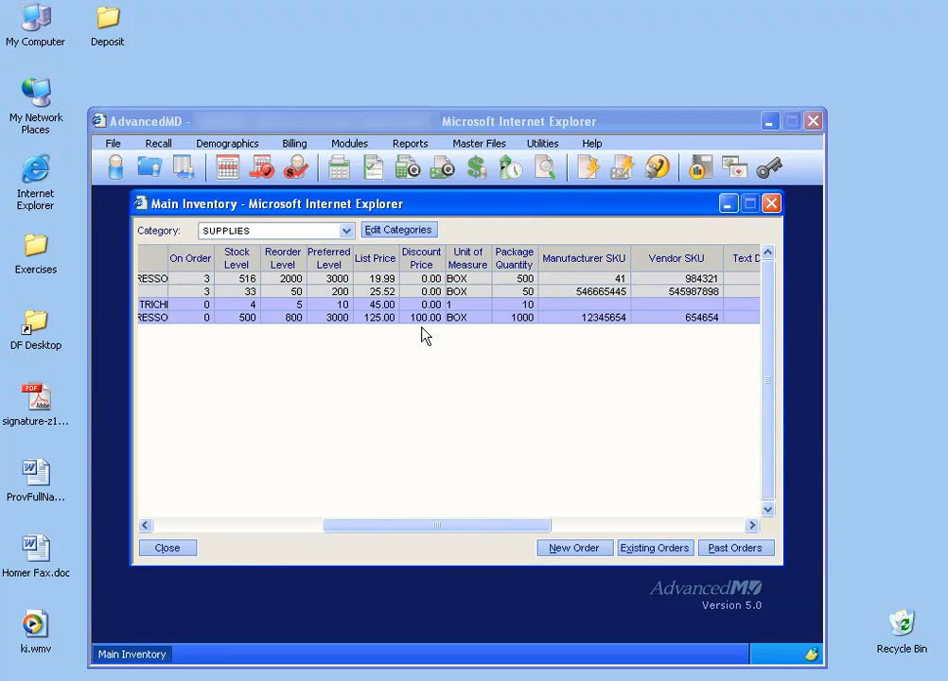
Create a new inventory order for SWABS from the tongue depressors vendor and dismiss the resulting alert.
click(575, 549)
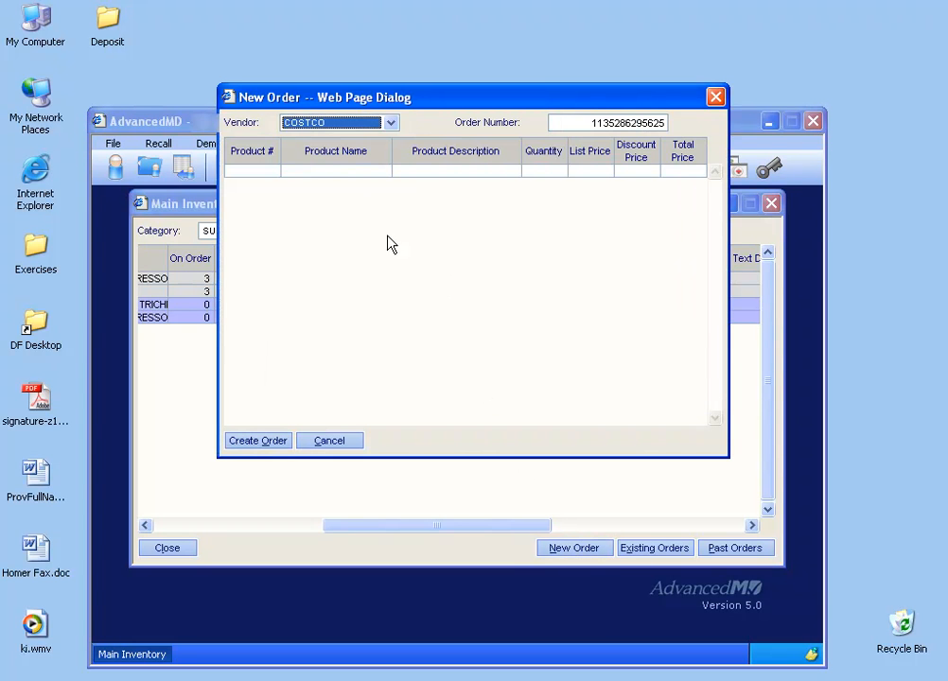
click(390, 123)
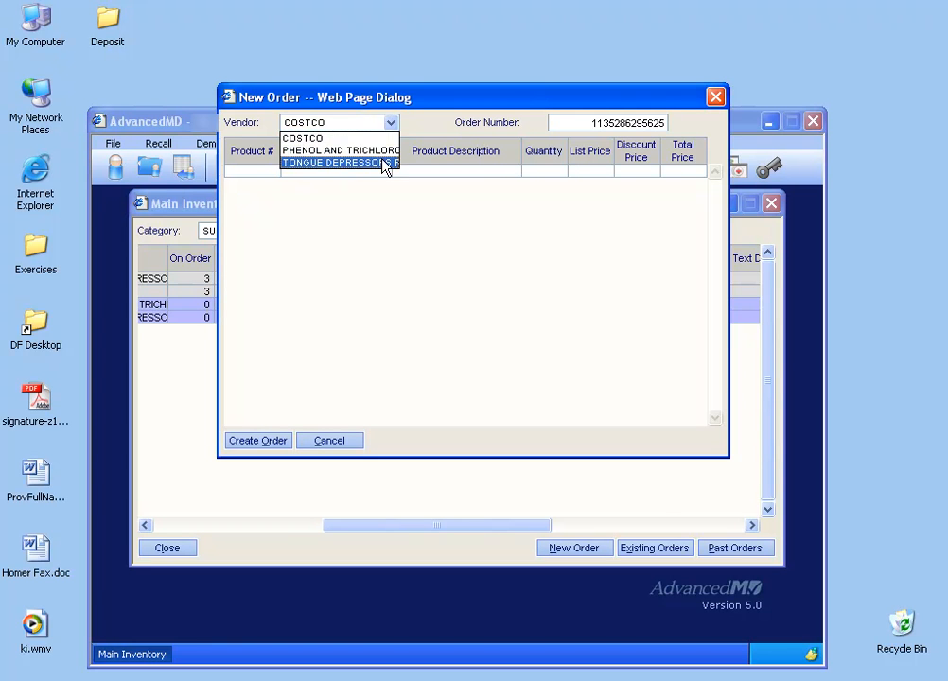
click(384, 163)
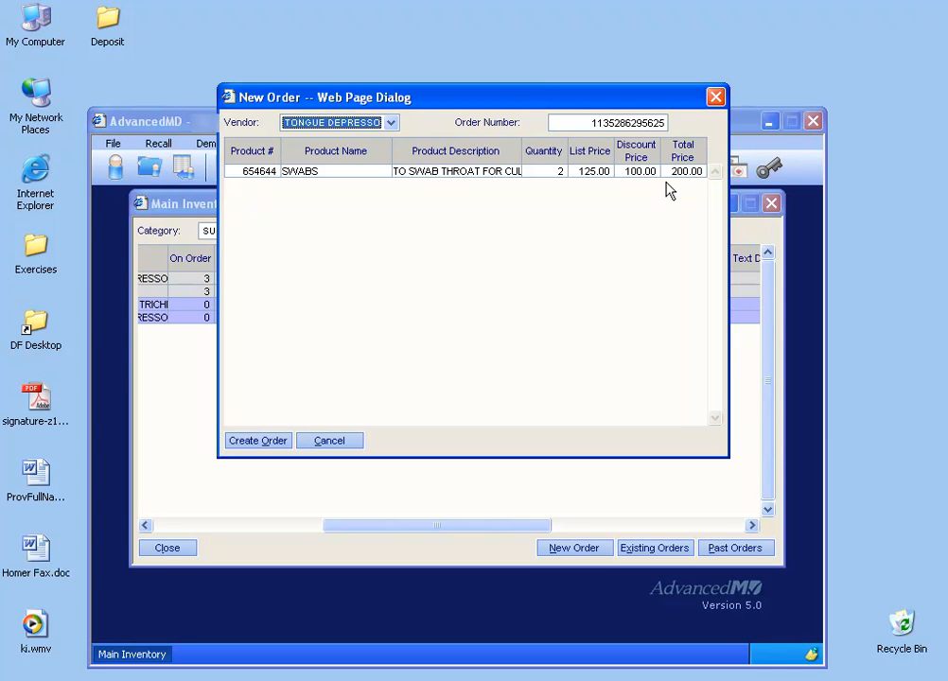
click(274, 443)
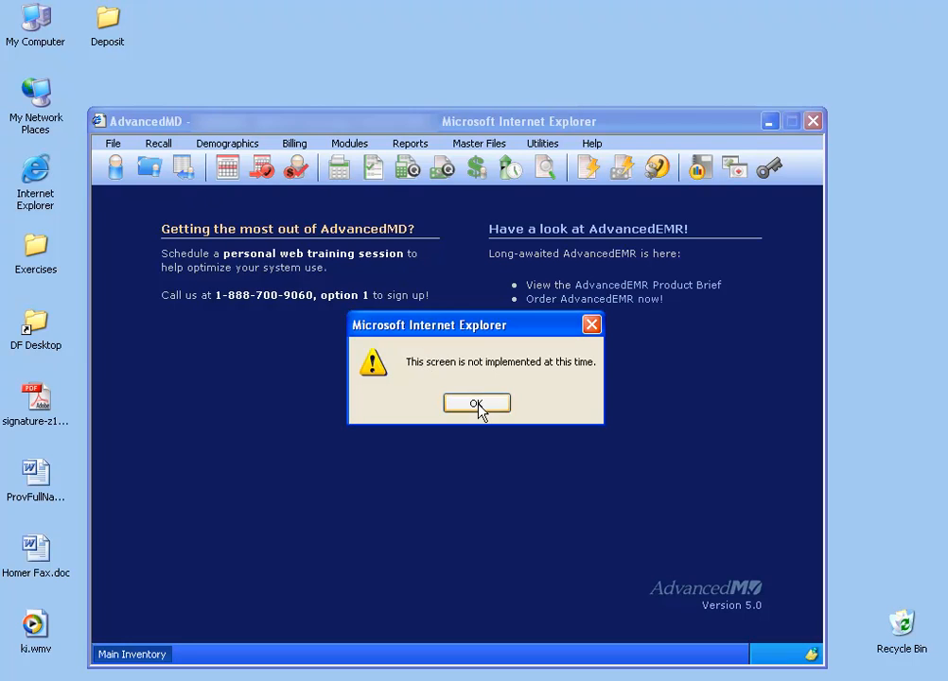
click(477, 404)
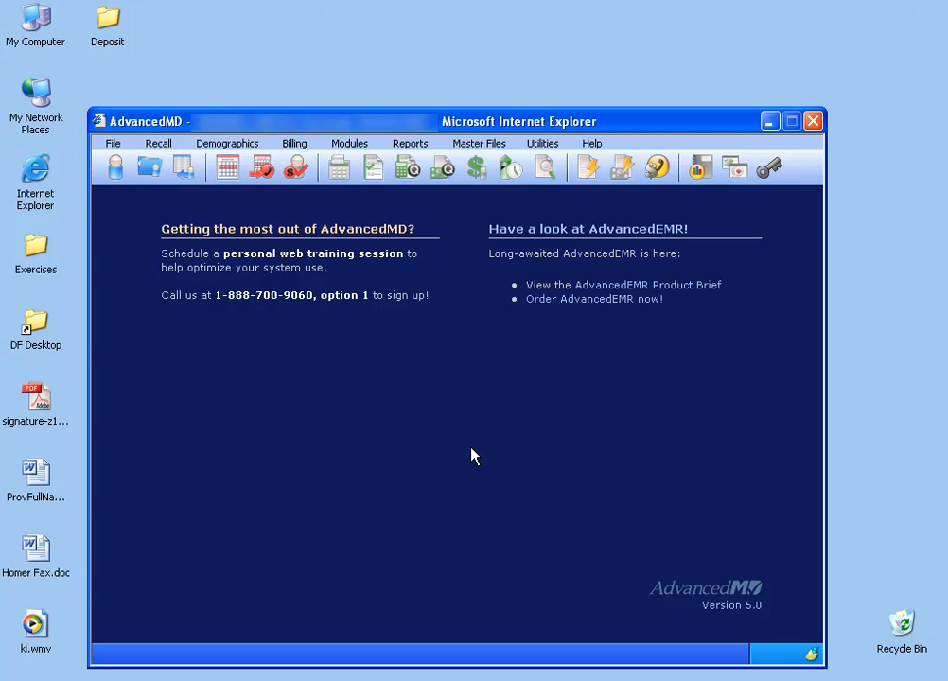
Reopen the main inventory, expand the new swabs order among the existing orders, and select its SWABS item.
click(350, 144)
mouse_move(352, 216)
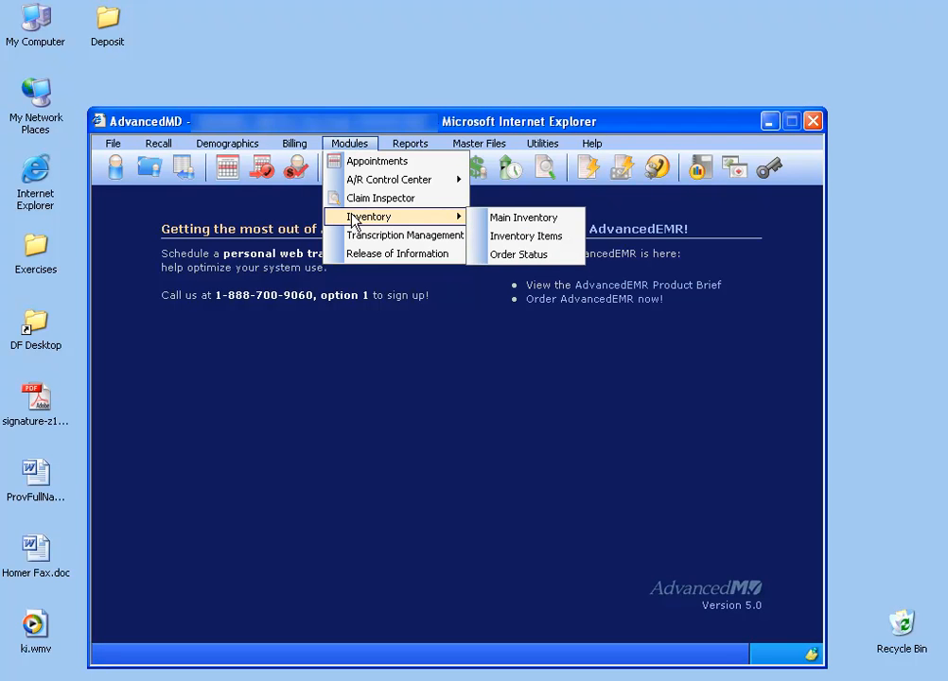
click(506, 218)
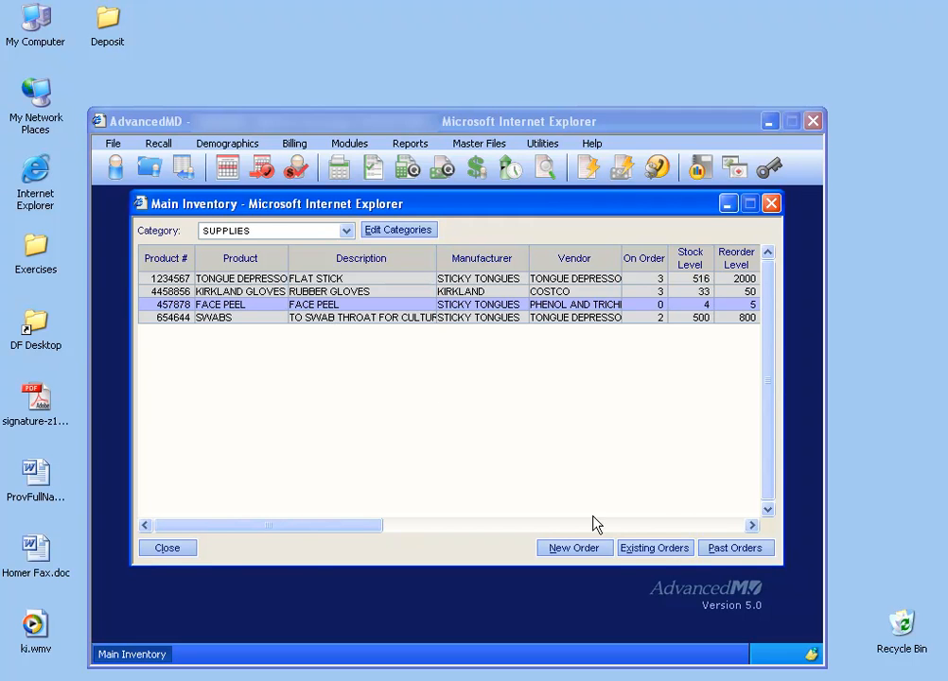
click(641, 548)
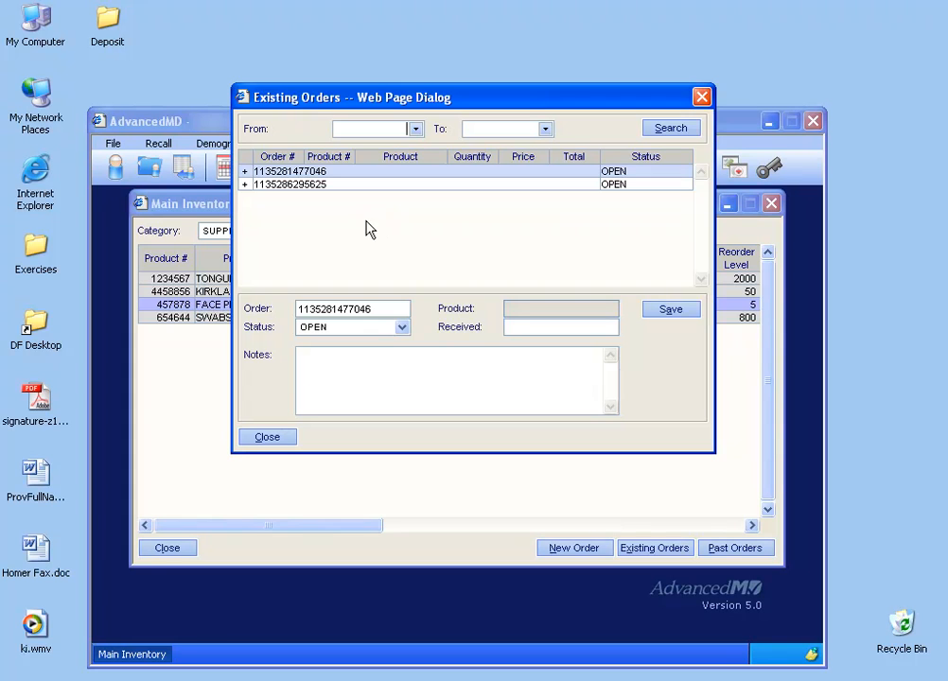
click(245, 185)
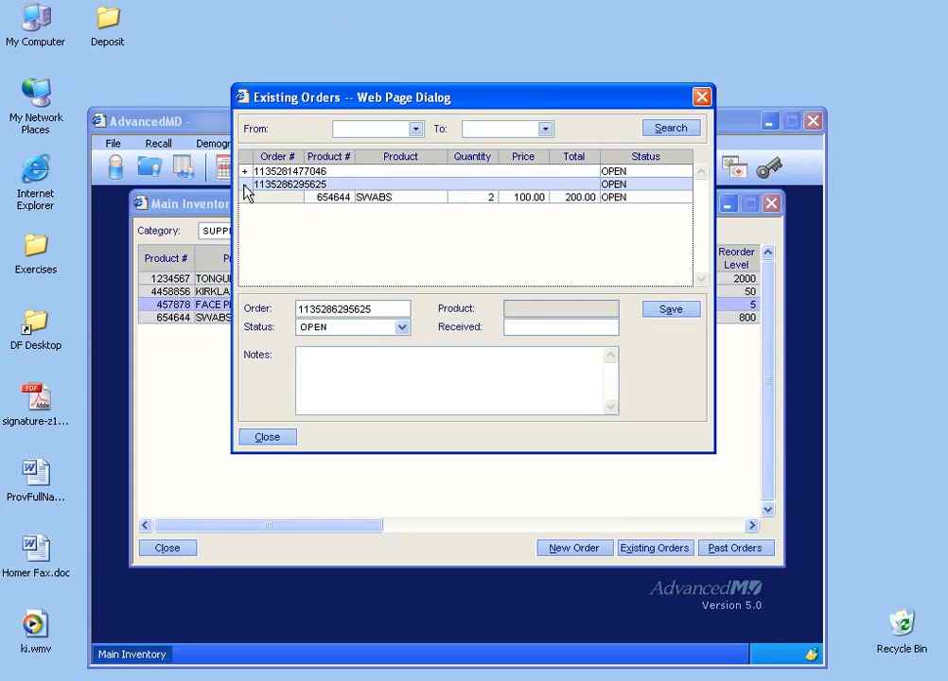
click(386, 206)
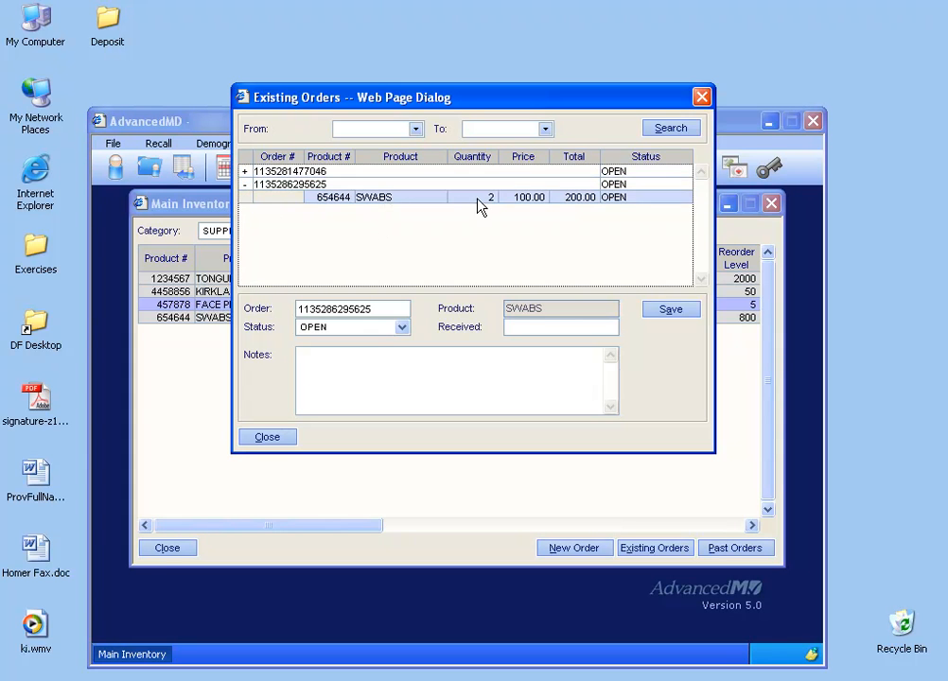
Expand the KIRKLAND GLOVES order, then search the existing orders for the date range 04/01/2005 to 12/22/2005.
click(244, 172)
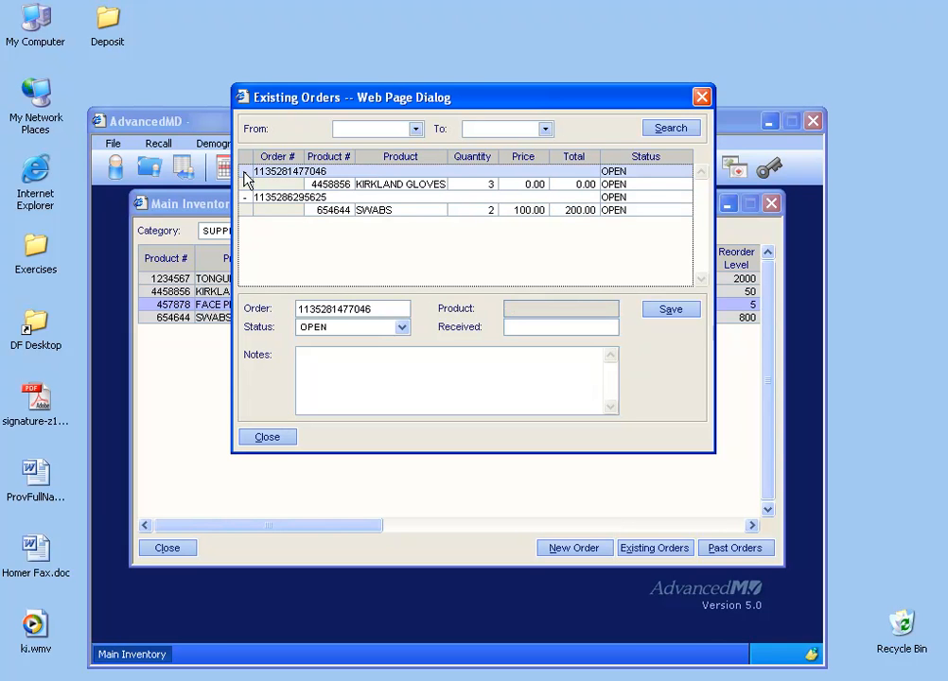
drag(445, 106, 490, 352)
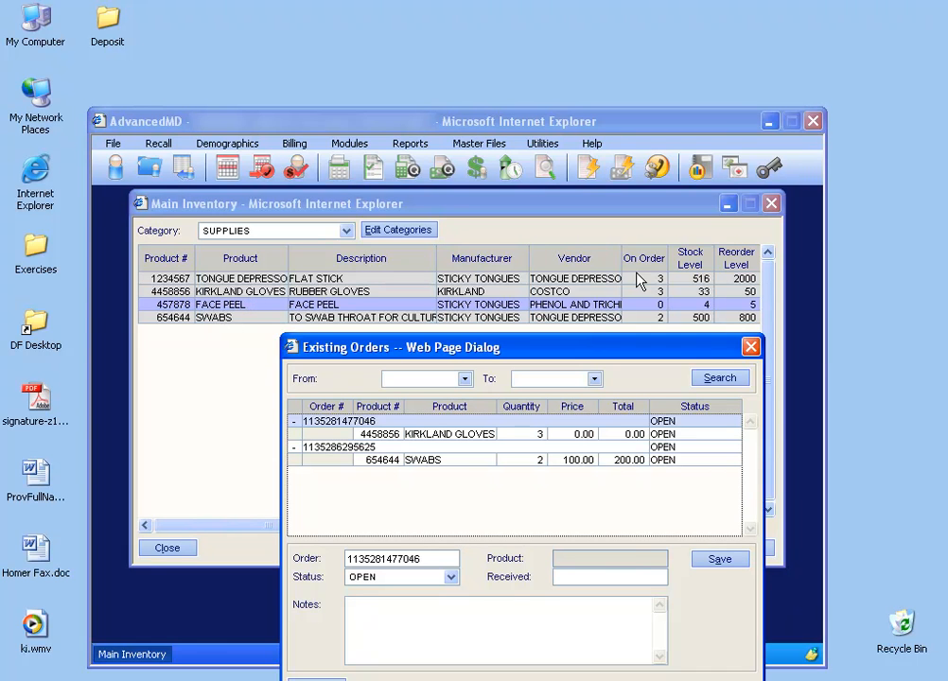
click(465, 378)
click(457, 399)
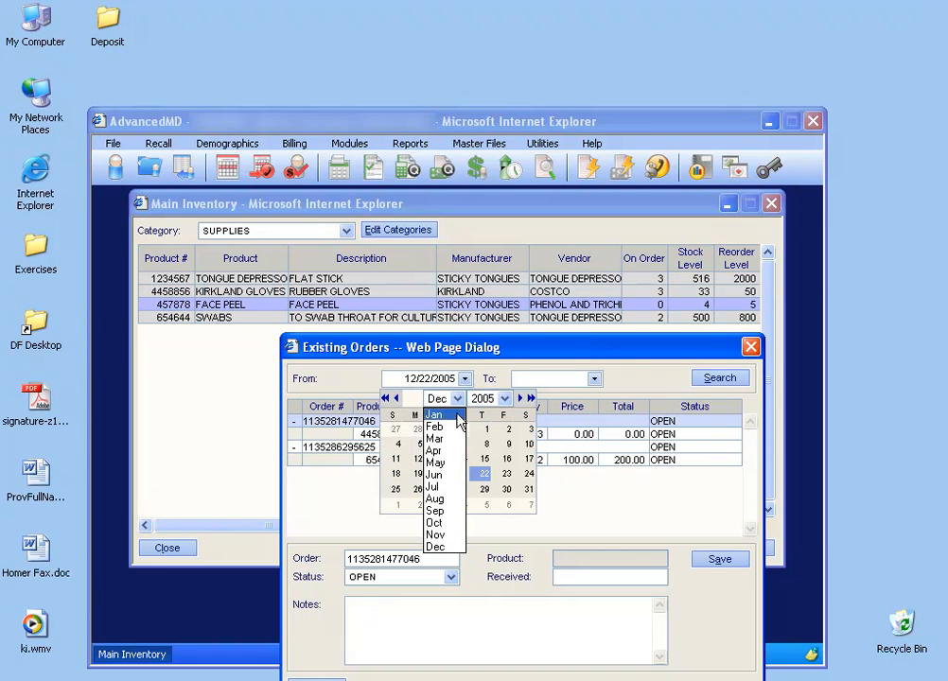
click(452, 452)
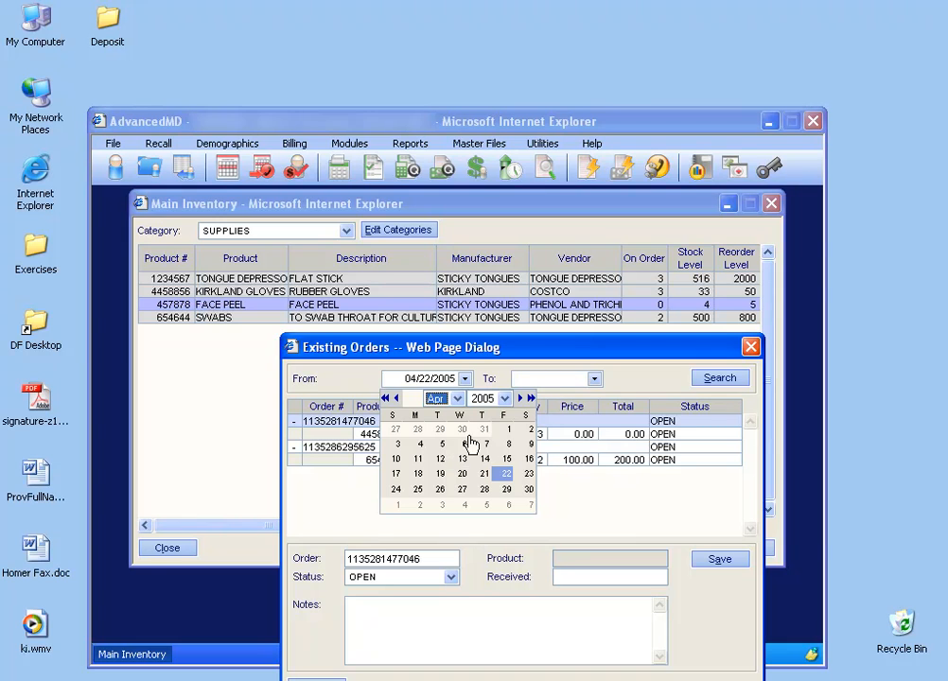
click(508, 433)
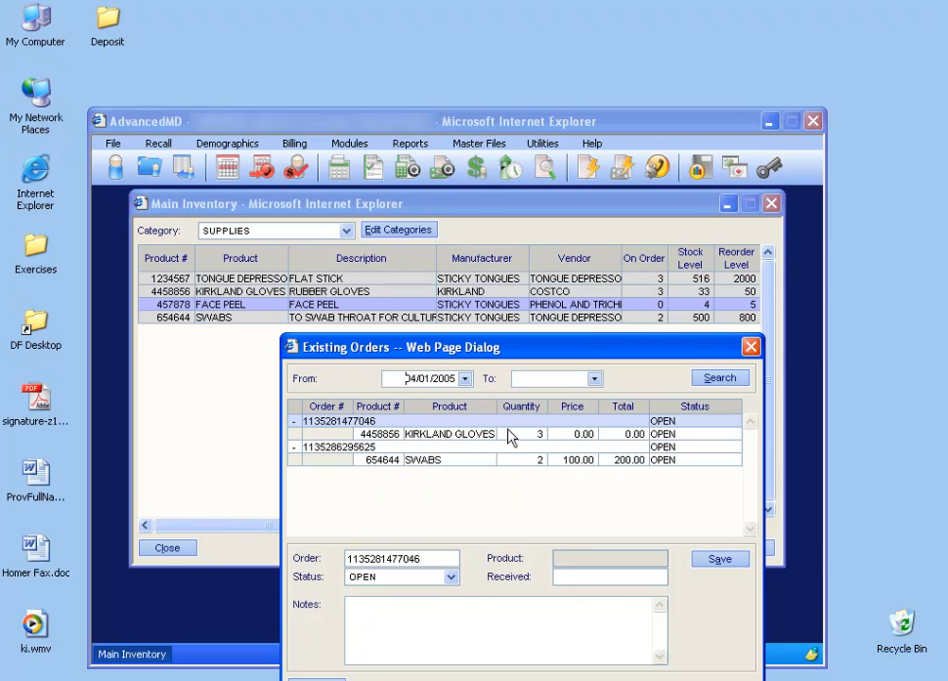
click(594, 379)
click(614, 473)
click(713, 380)
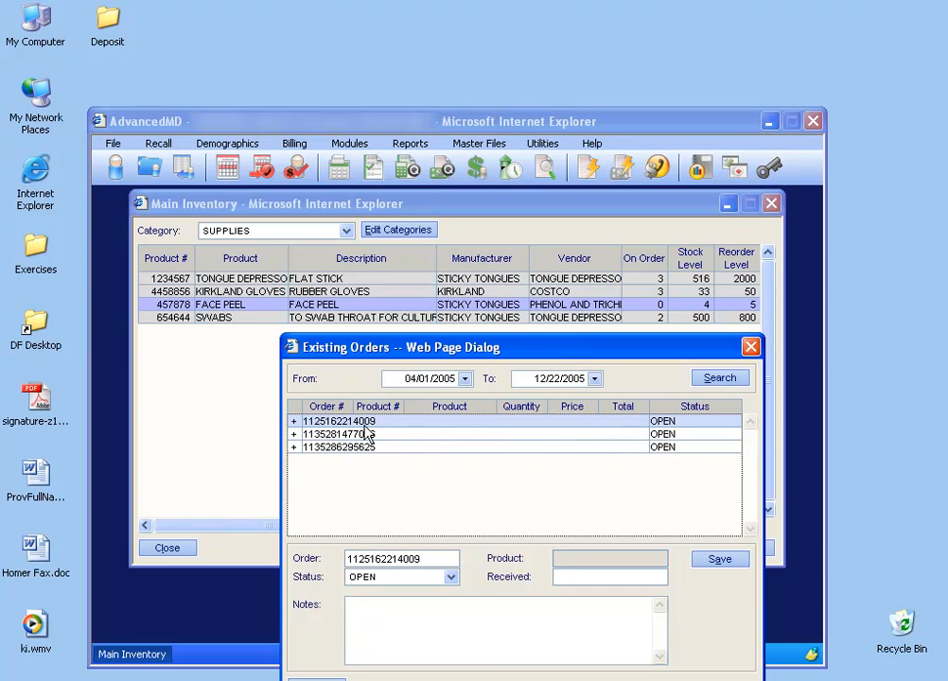
Expand the tongue depressors order, set its TONGUE DEPRESSORS item's status to CLOSED, save it and close the existing orders.
click(295, 422)
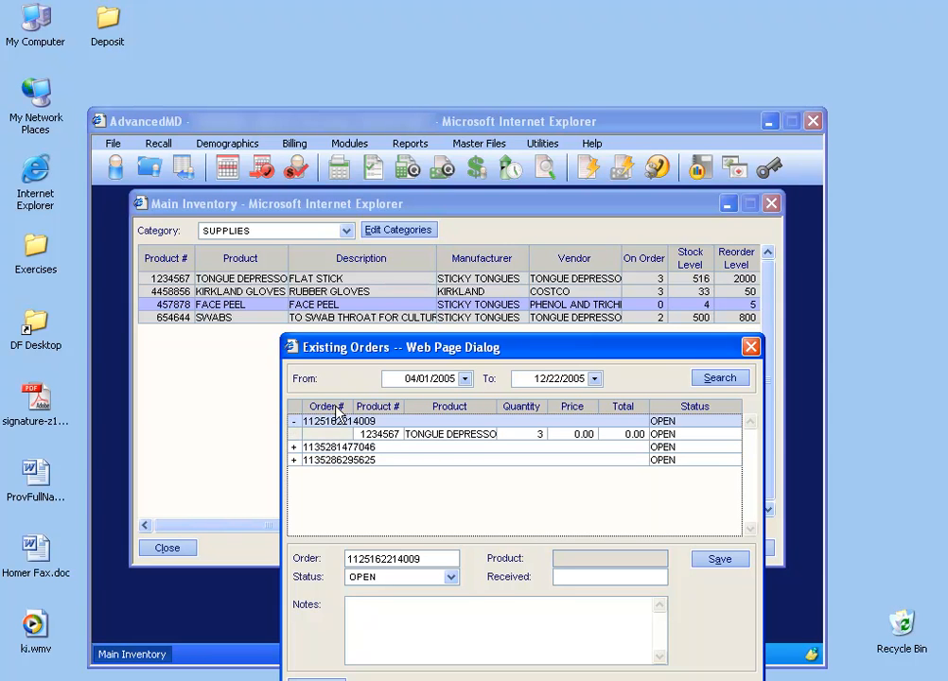
drag(398, 352, 378, 214)
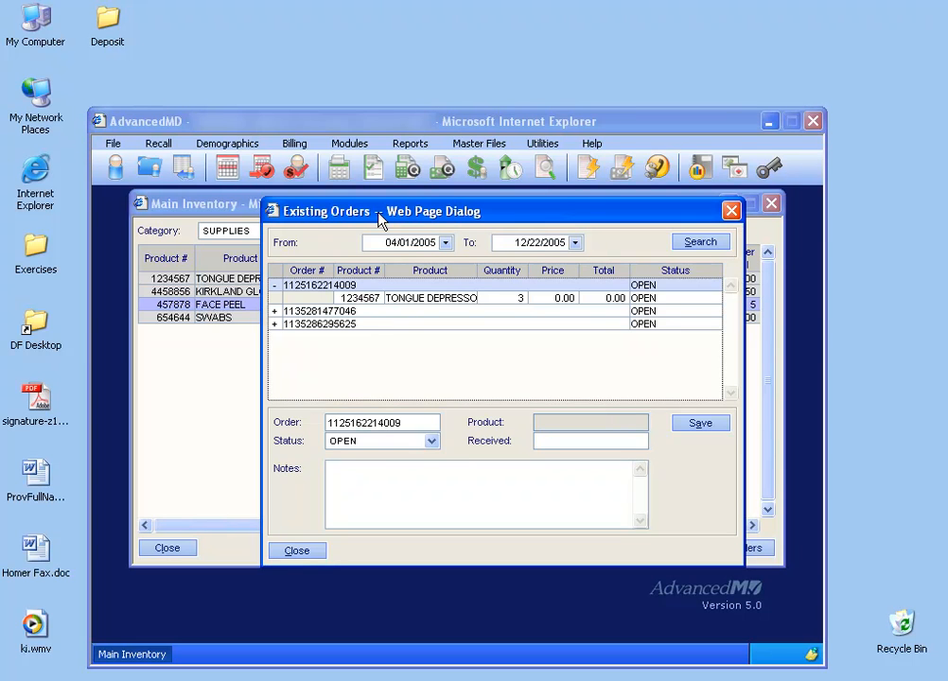
click(377, 301)
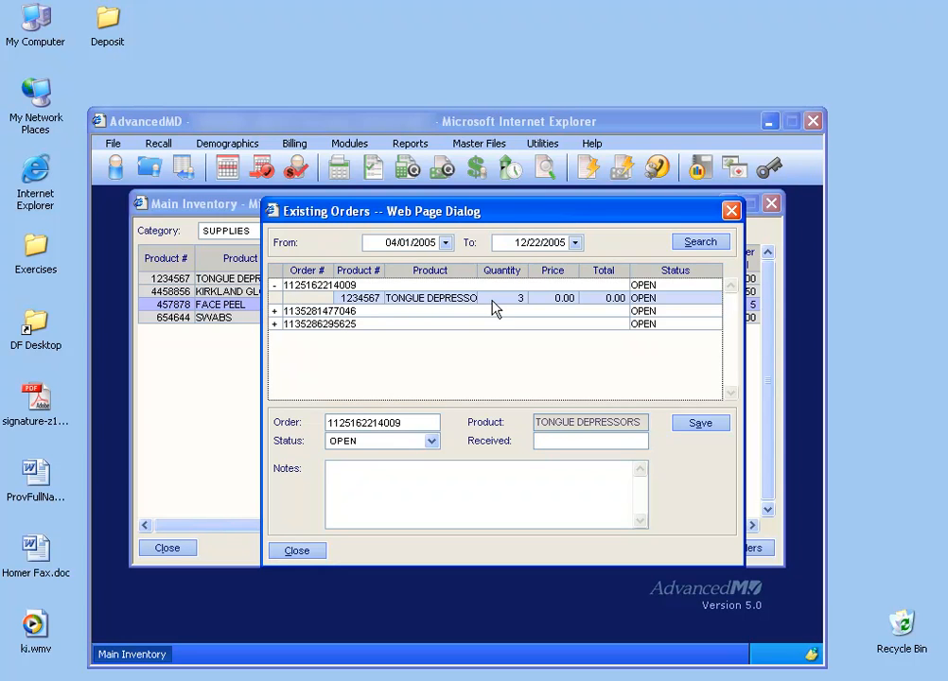
click(431, 442)
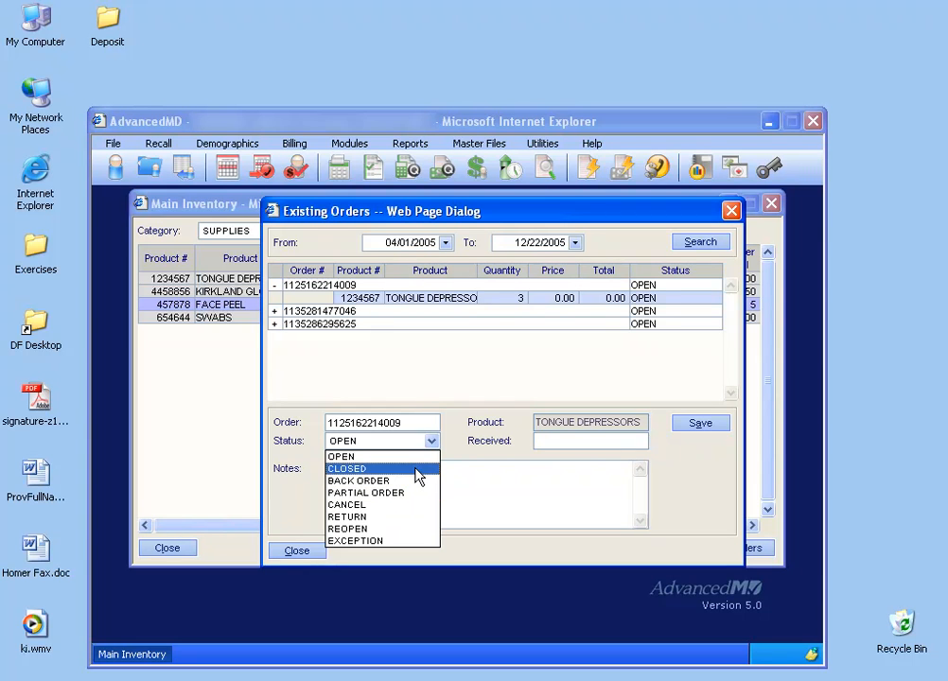
click(419, 469)
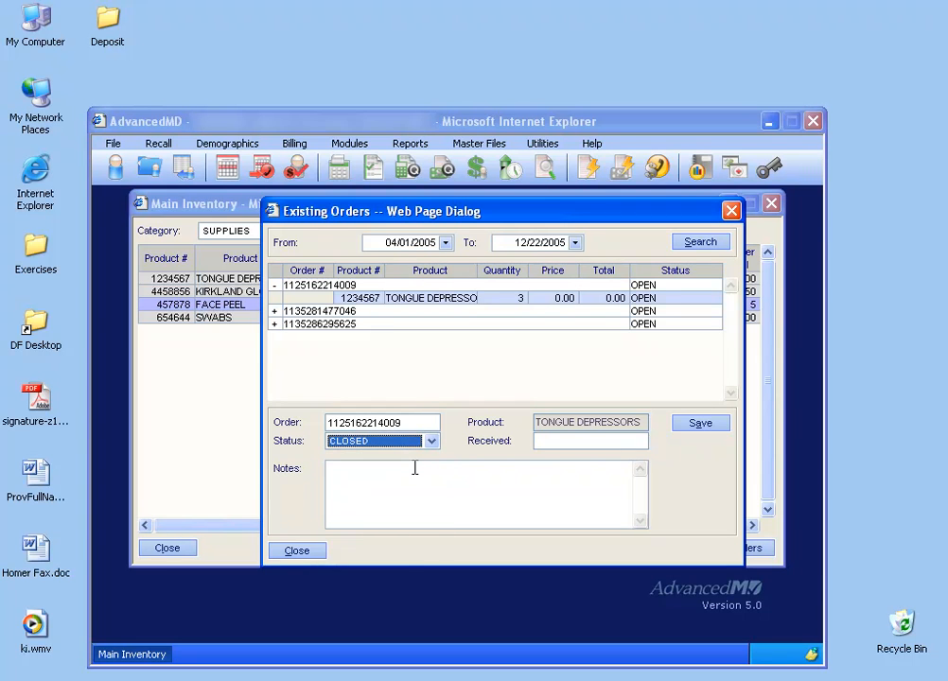
click(688, 425)
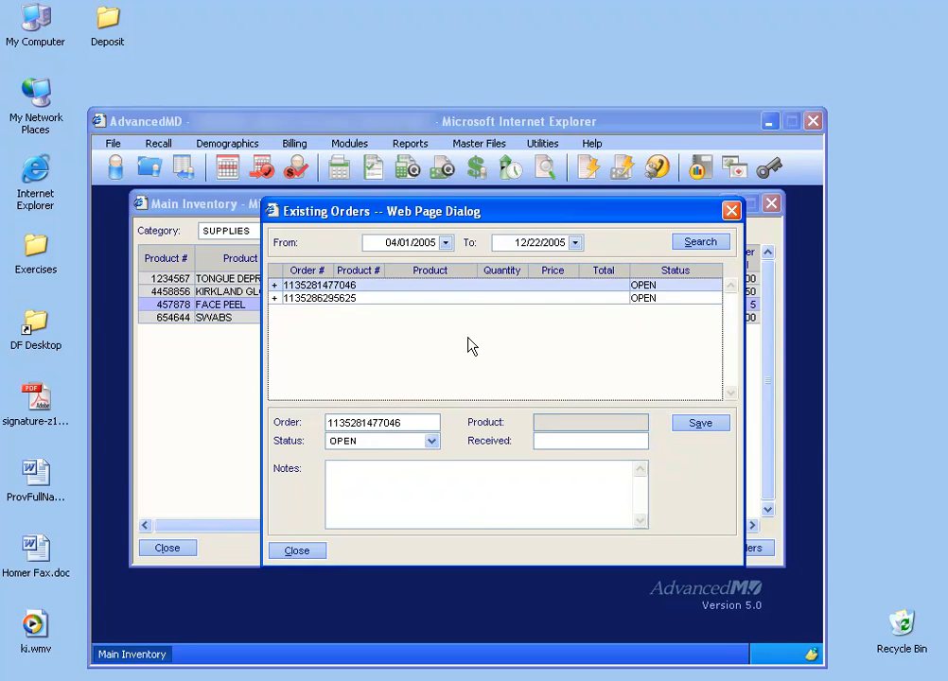
click(297, 551)
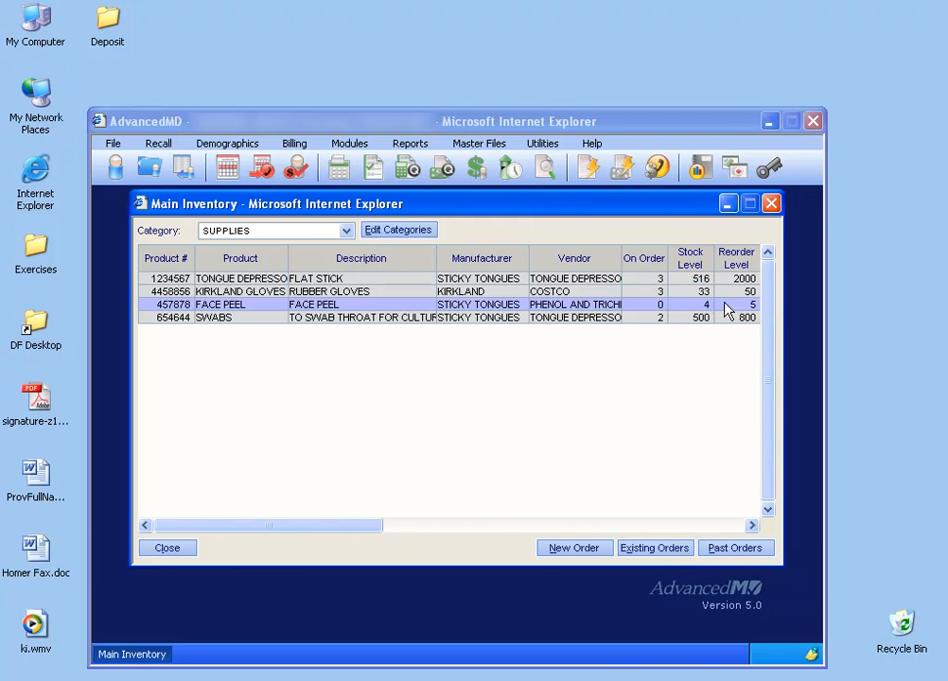
Reload the main inventory and check the tongue depressors' on-order quantity, stock level and package quantity.
click(771, 204)
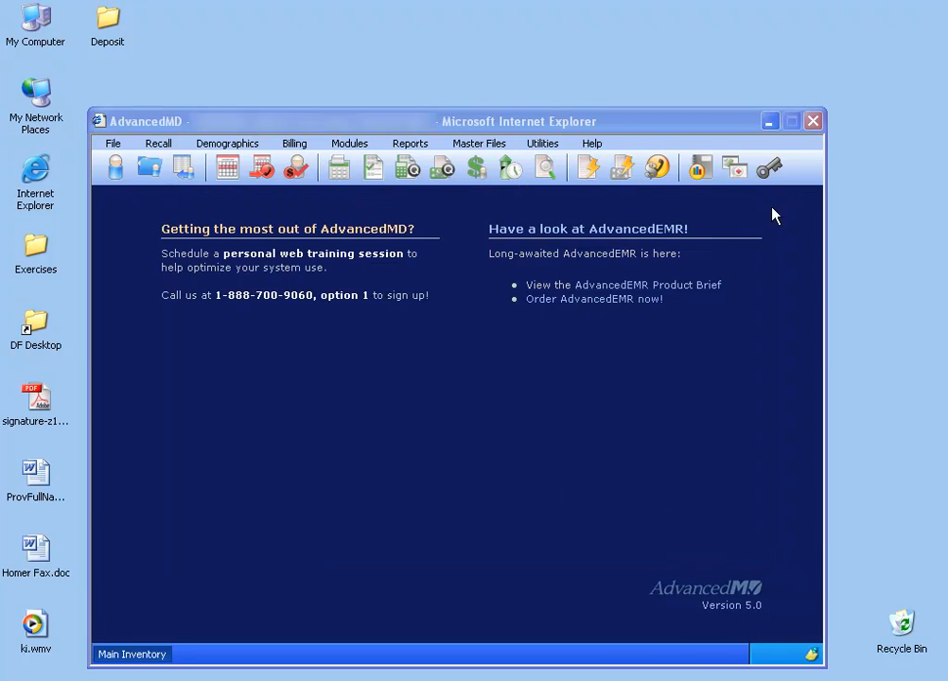
click(350, 144)
mouse_move(438, 226)
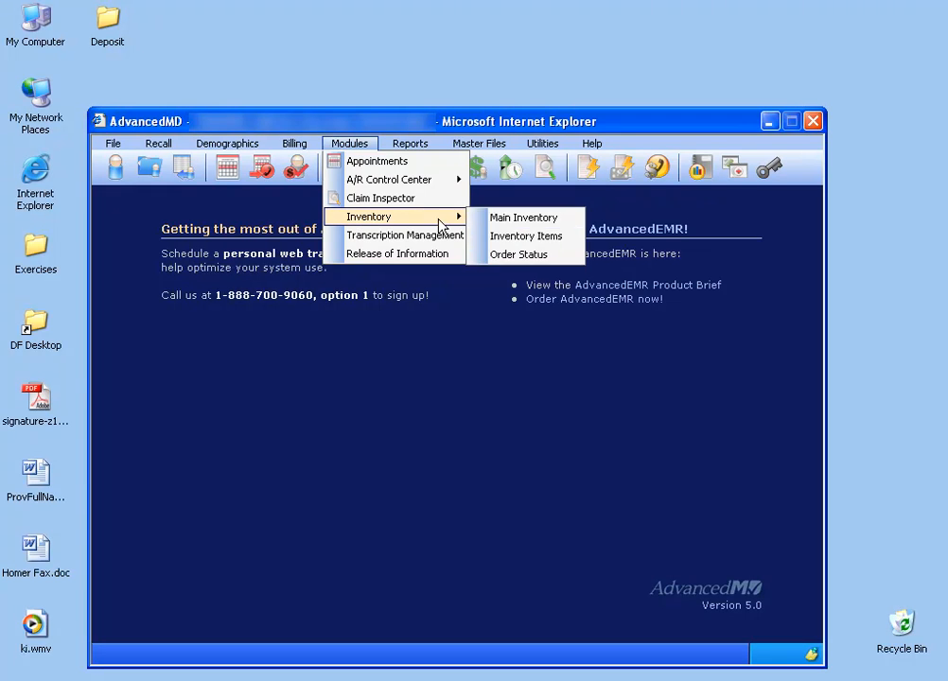
click(506, 217)
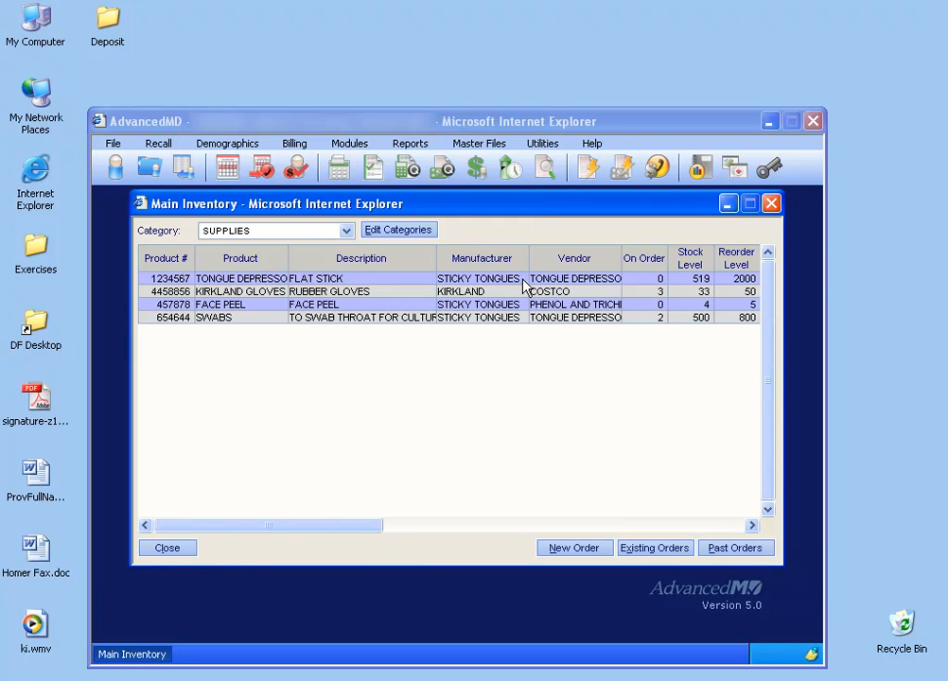
drag(375, 525, 482, 536)
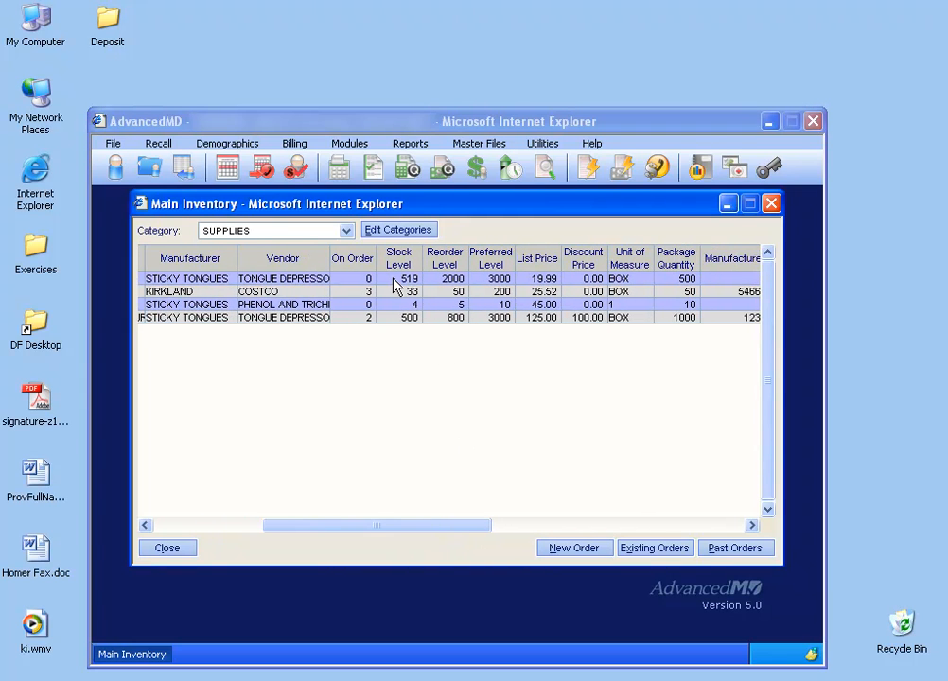
click(167, 548)
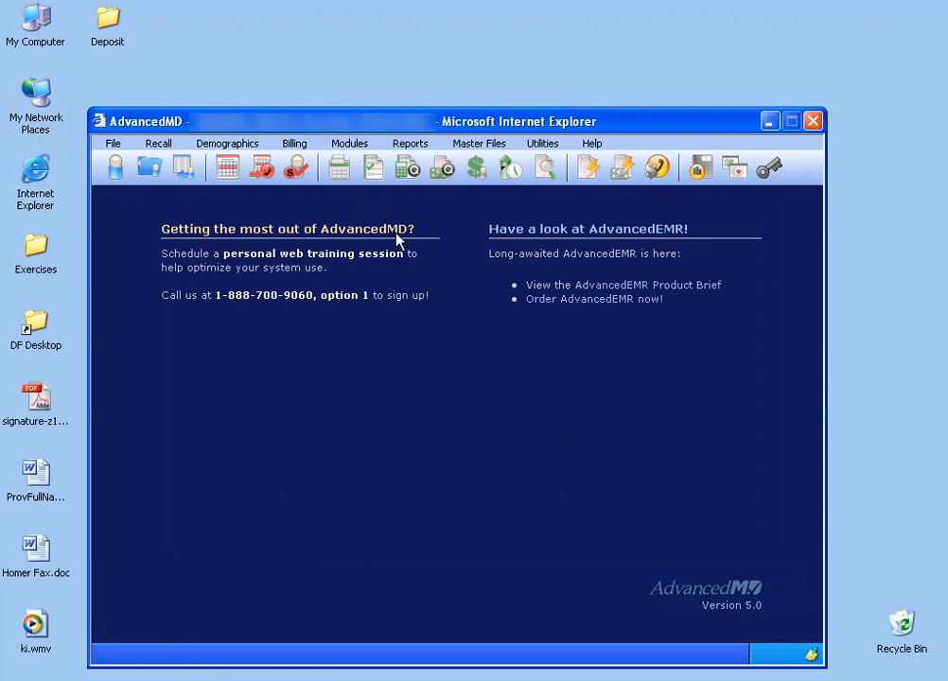
Set the TONGUE DEPRESSORS product's in stock level to 2019 in its inventory item record, save it and close the product windows.
click(350, 145)
mouse_move(362, 216)
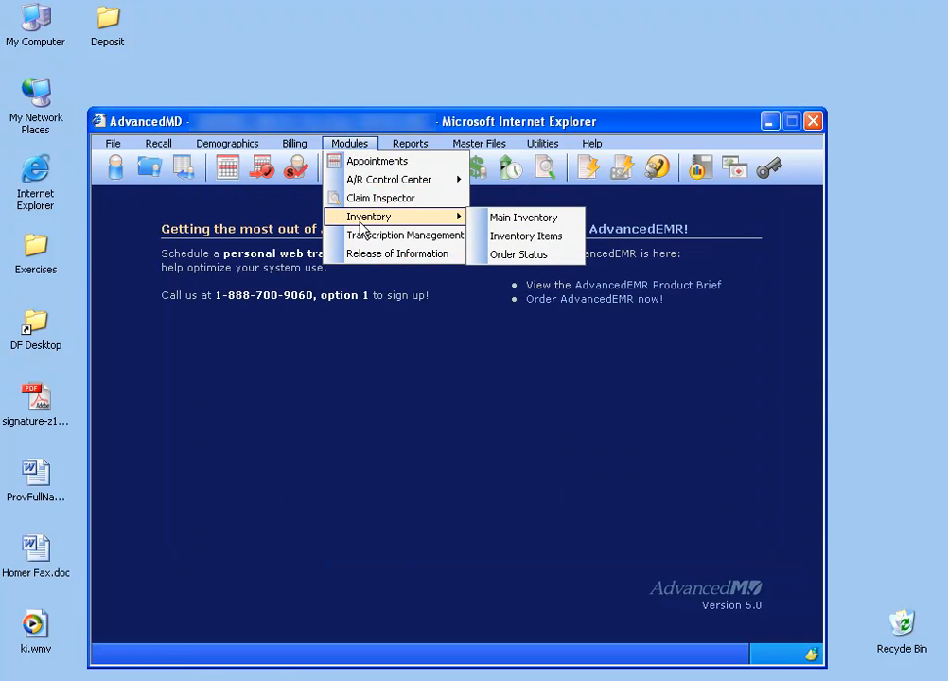
click(528, 238)
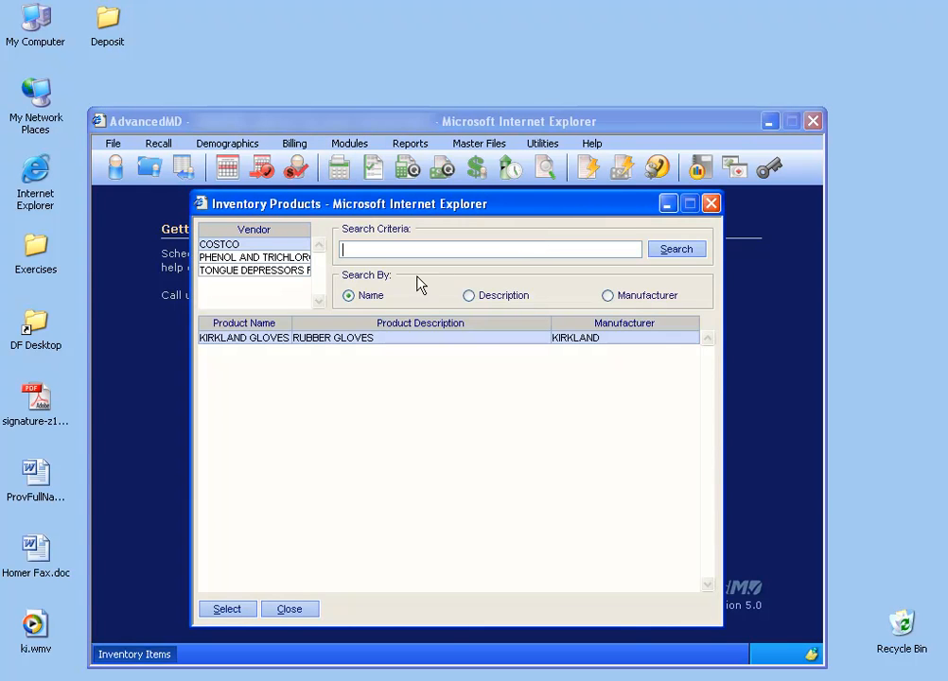
click(297, 270)
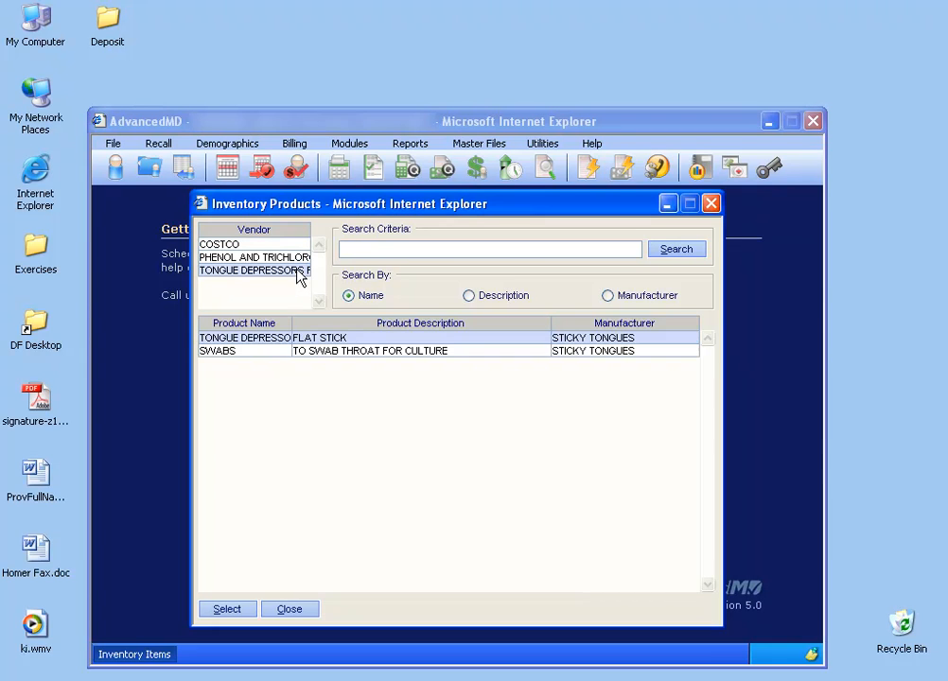
double_click(322, 339)
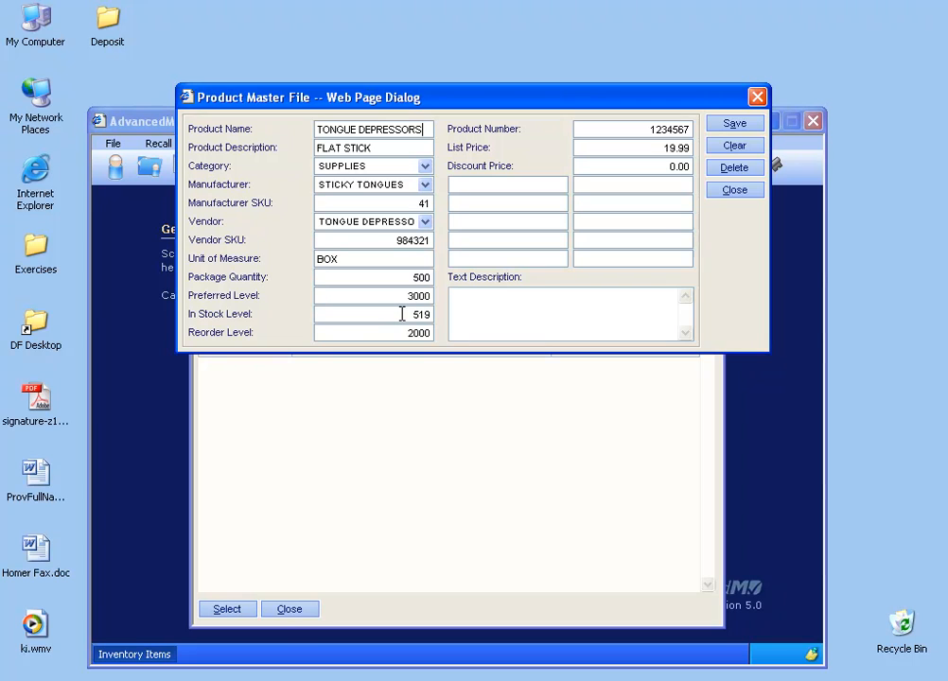
drag(402, 314, 435, 314)
text(2019)
click(746, 126)
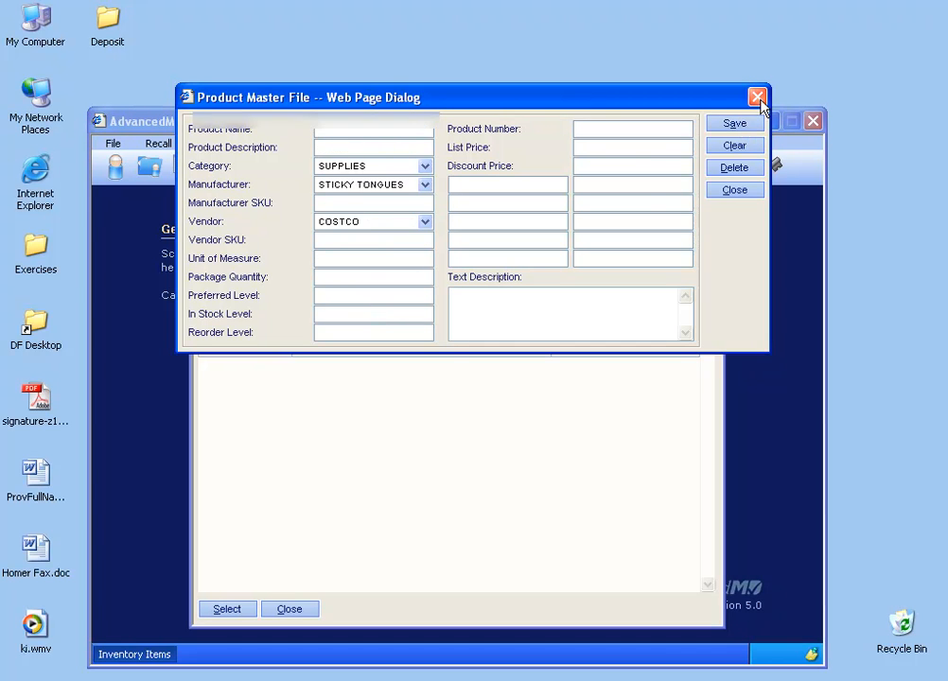
click(757, 97)
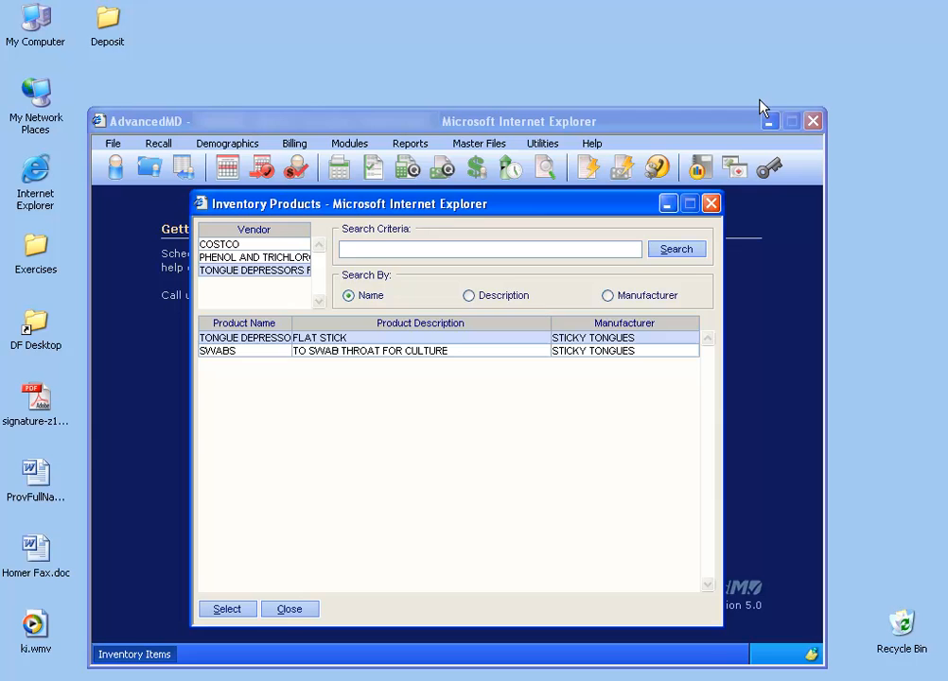
click(291, 611)
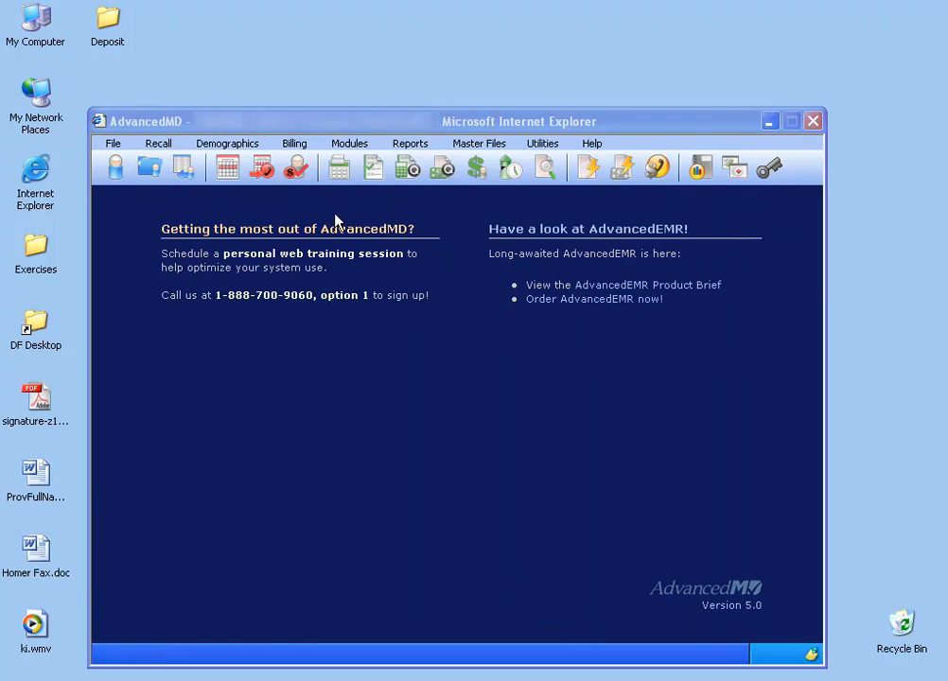
Reopen the main inventory to check the tongue depressors' stock level against the reorder level.
click(350, 147)
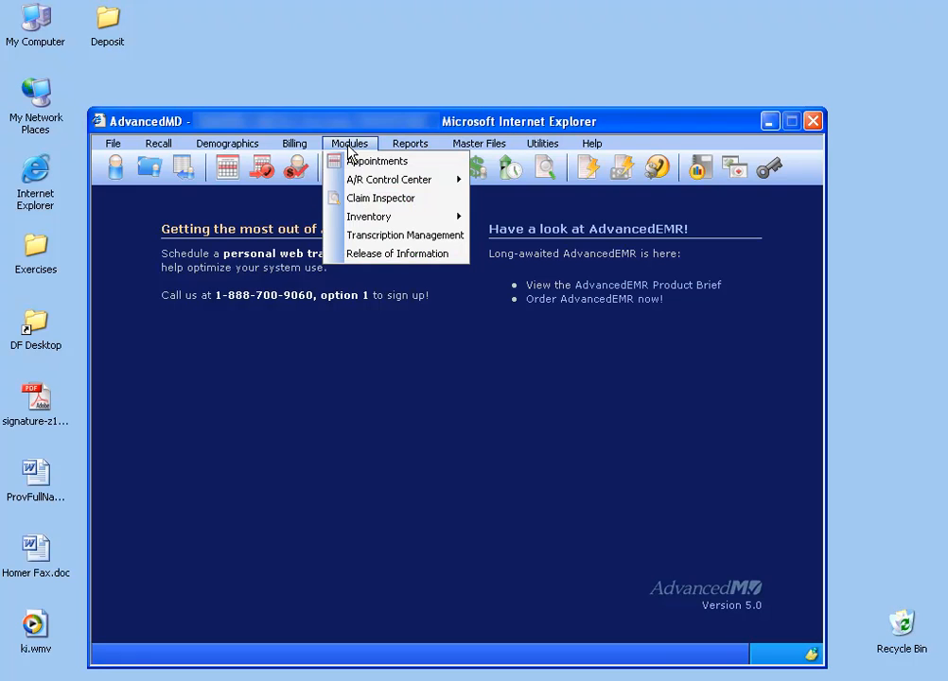
mouse_move(412, 218)
click(502, 219)
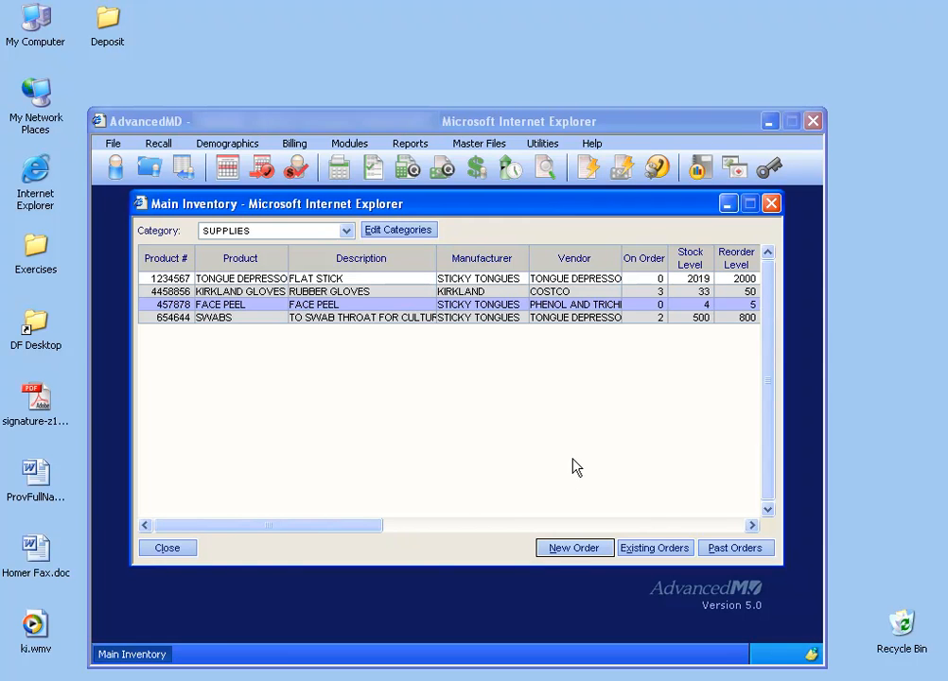
Generate the inventory Past Orders report for viewing, with a low date of 01/01/2005 and a high date of 12/22/2005.
click(729, 549)
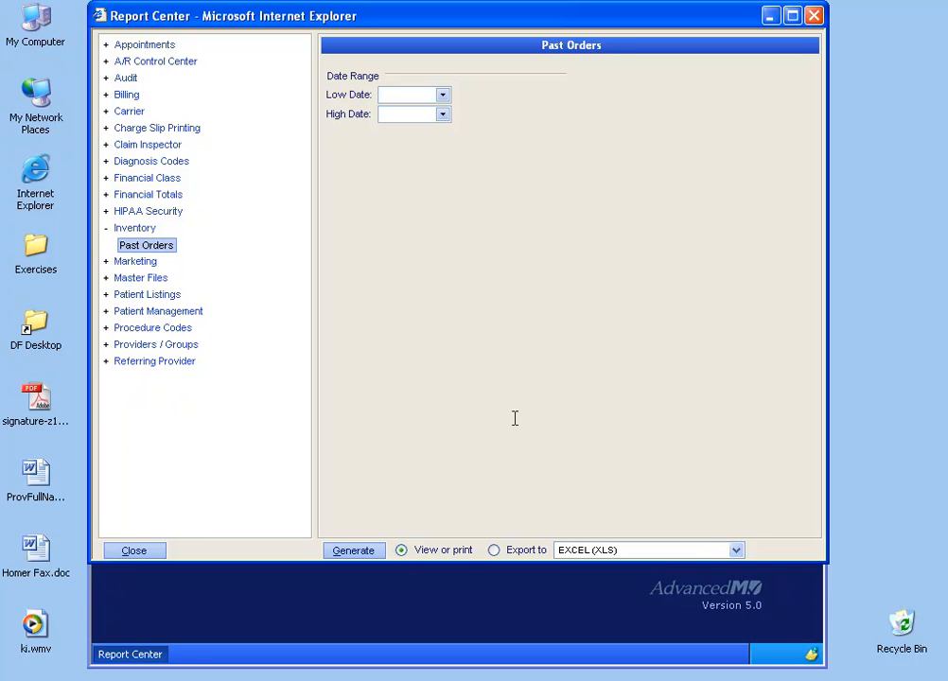
click(442, 96)
click(438, 116)
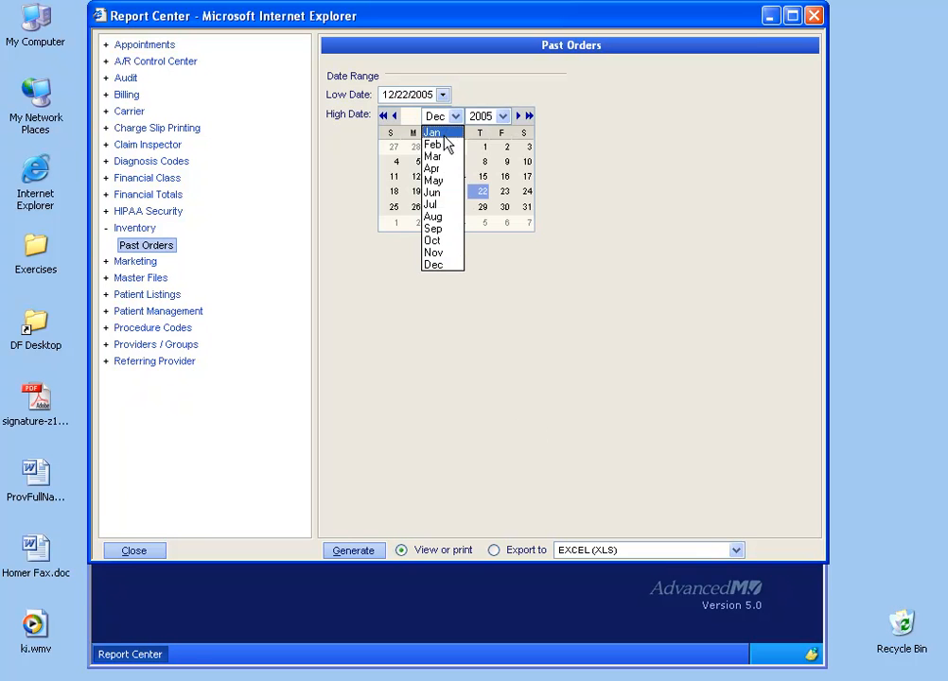
click(433, 132)
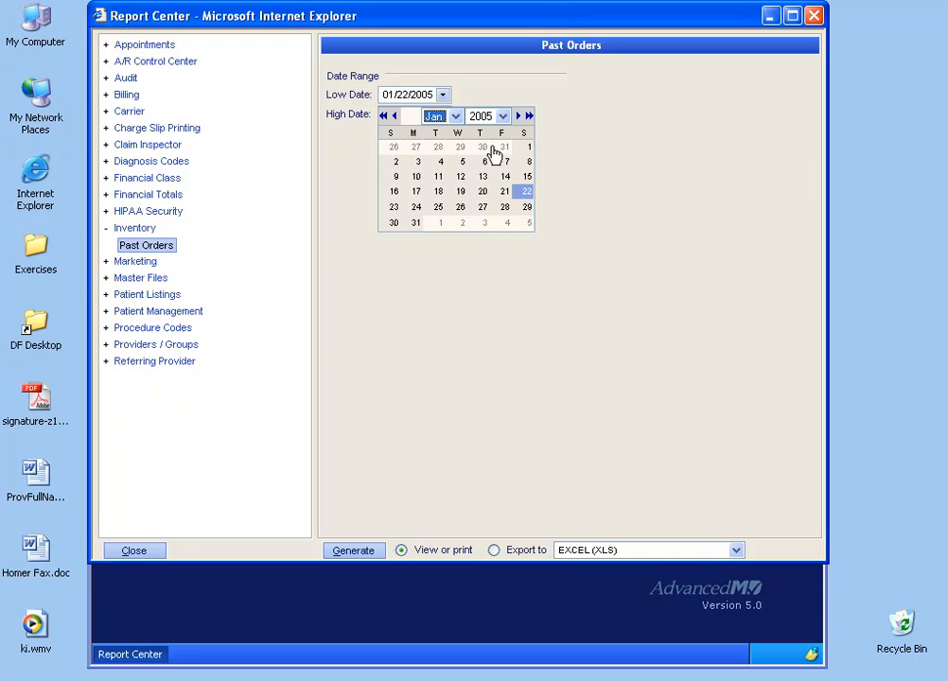
click(528, 147)
click(442, 116)
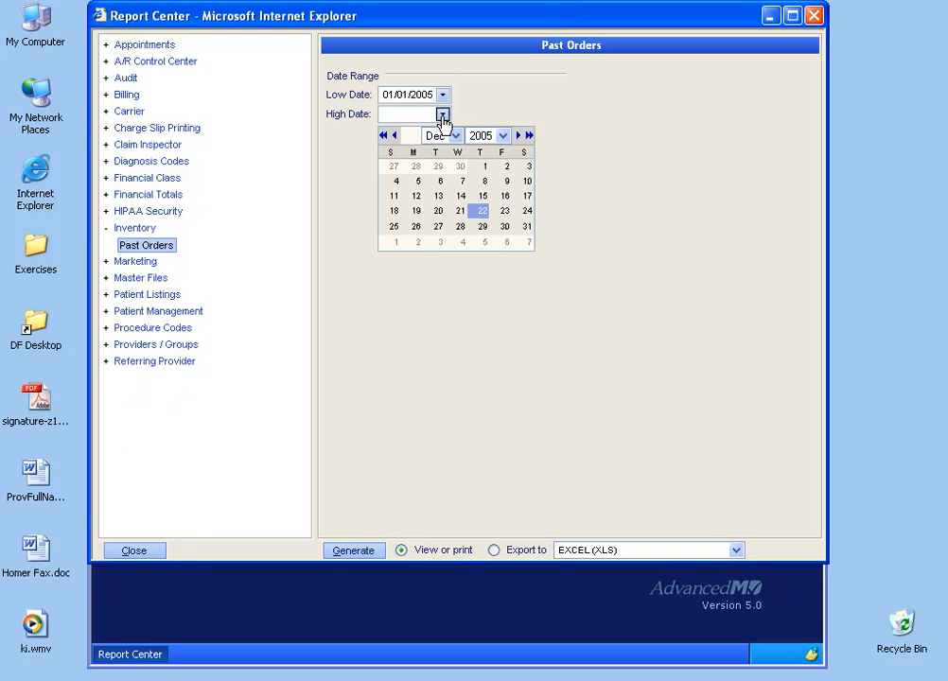
click(479, 213)
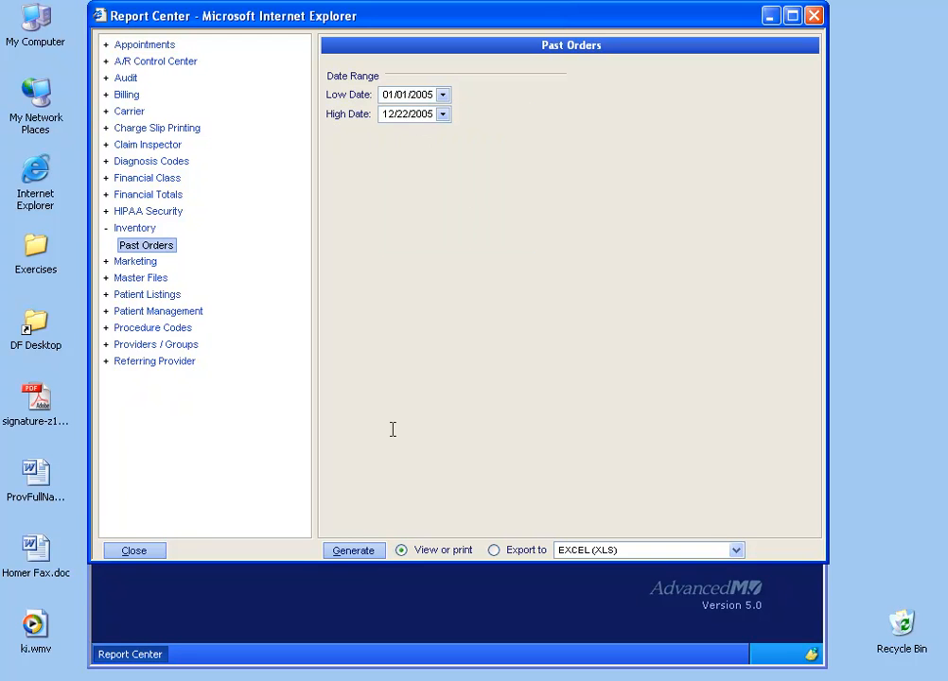
click(354, 550)
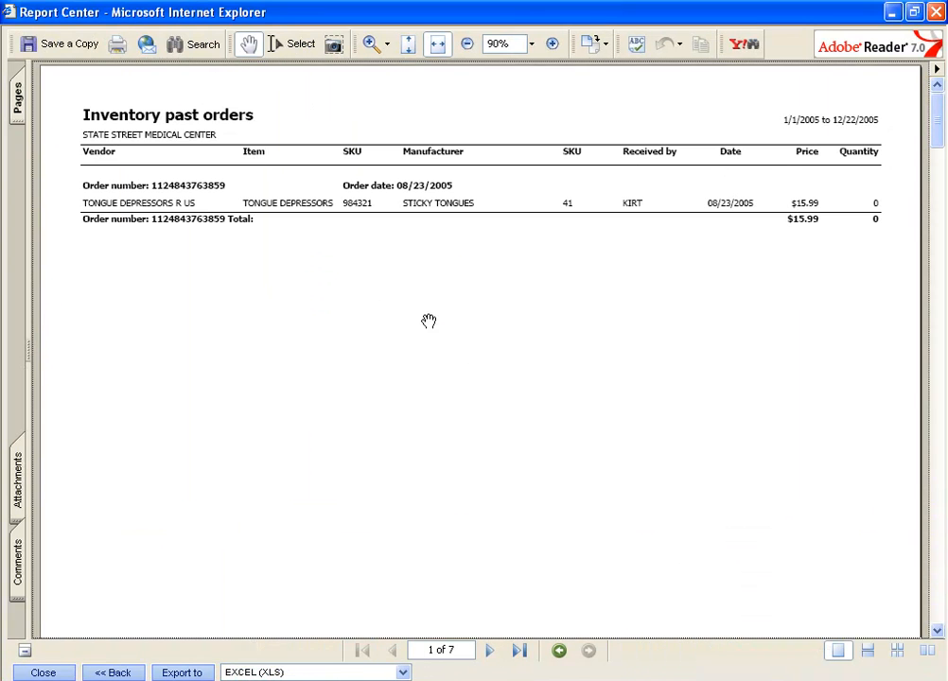